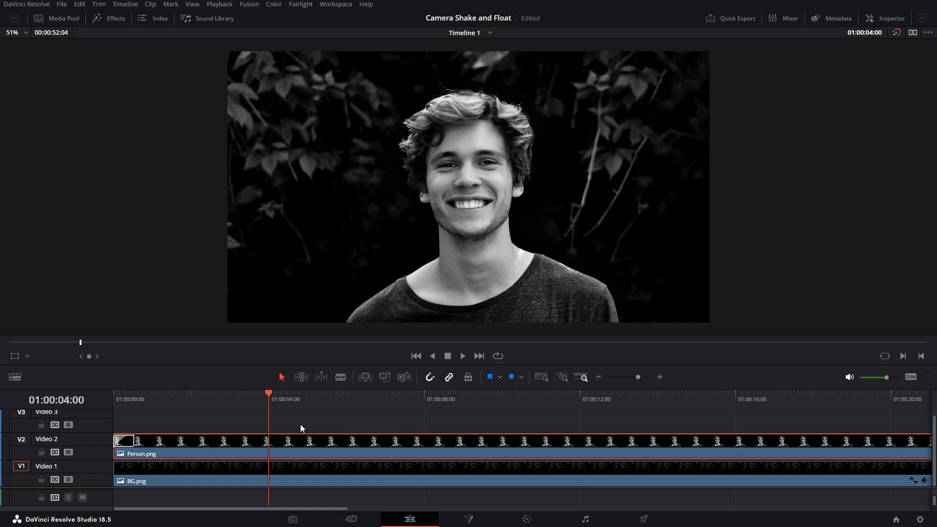
# Play the timeline from its beginning to preview the Person.png clip without any effect.
pyautogui.click(307, 454)
pyautogui.moveTo(202, 400); pyautogui.dragTo(84, 400)
pyautogui.press('space')
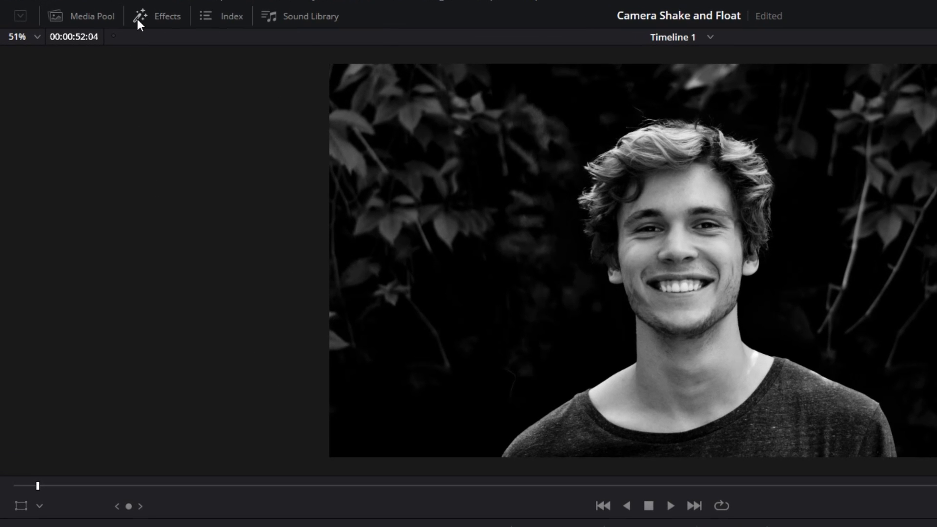
# Search the Open FX effects for "camera", apply Camera Shake to the Person.png clip on Video 2, and preview the shake.
pyautogui.click(139, 20)
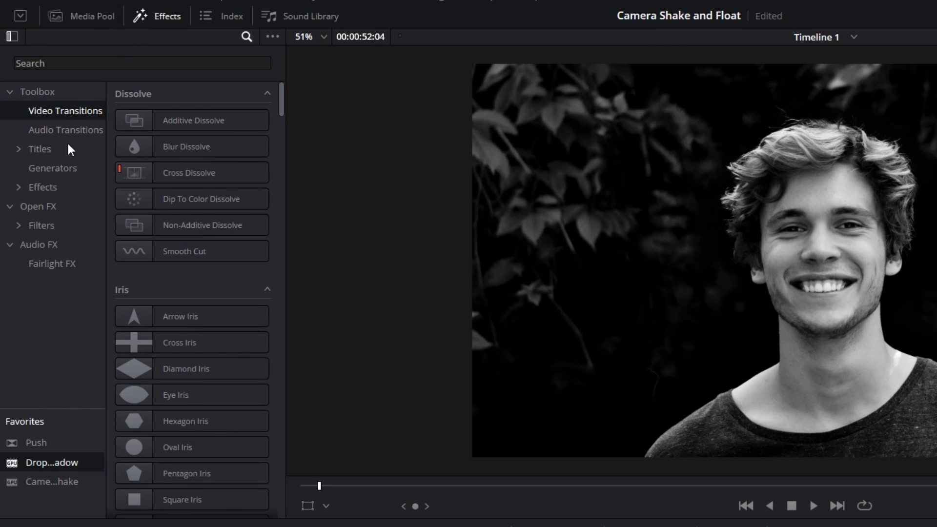
pyautogui.click(43, 204)
pyautogui.click(93, 63)
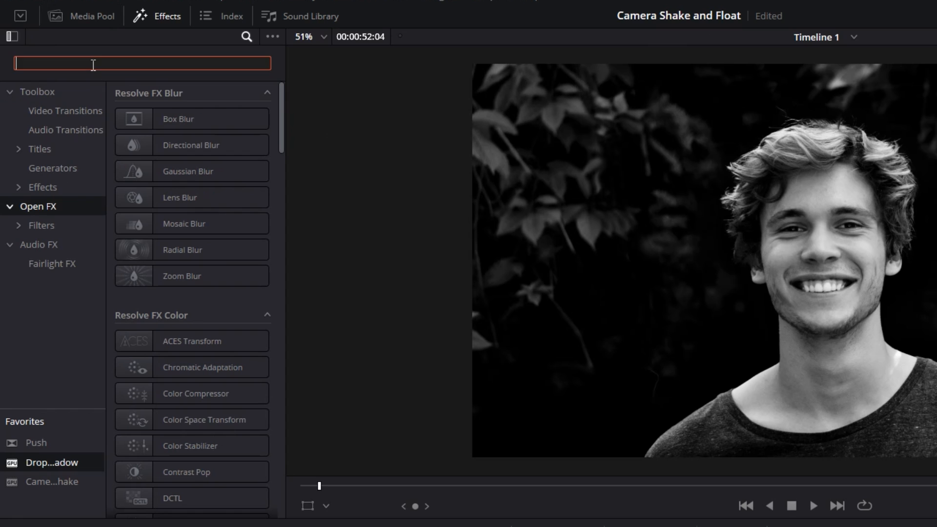
pyautogui.write('camera')
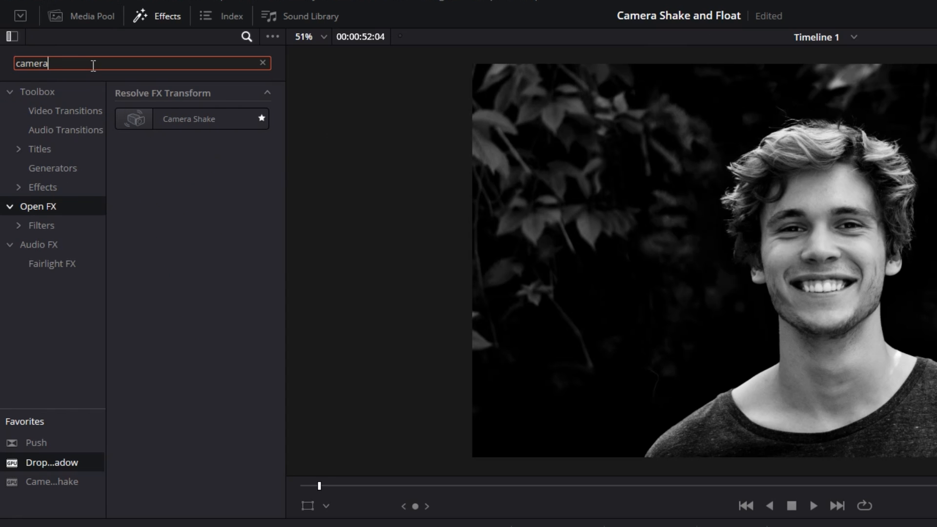
pyautogui.click(209, 117)
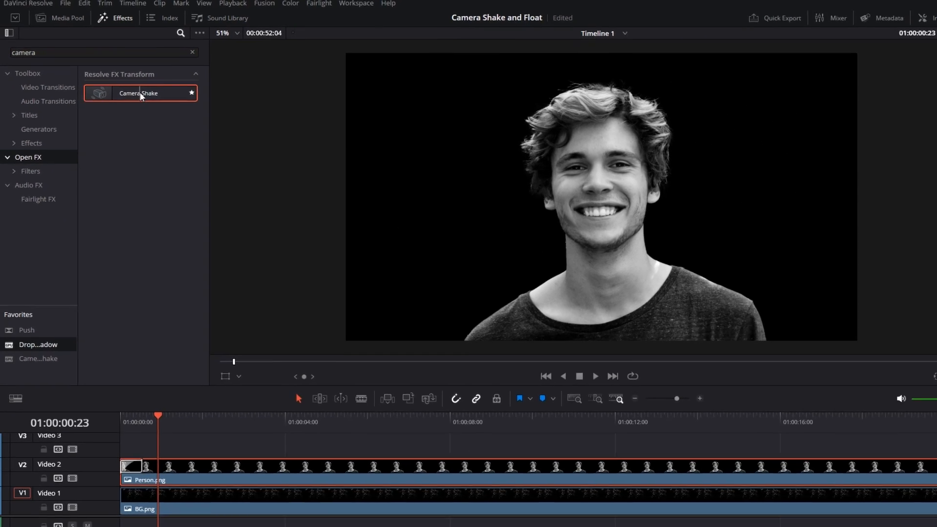
pyautogui.moveTo(140, 91); pyautogui.dragTo(218, 442)
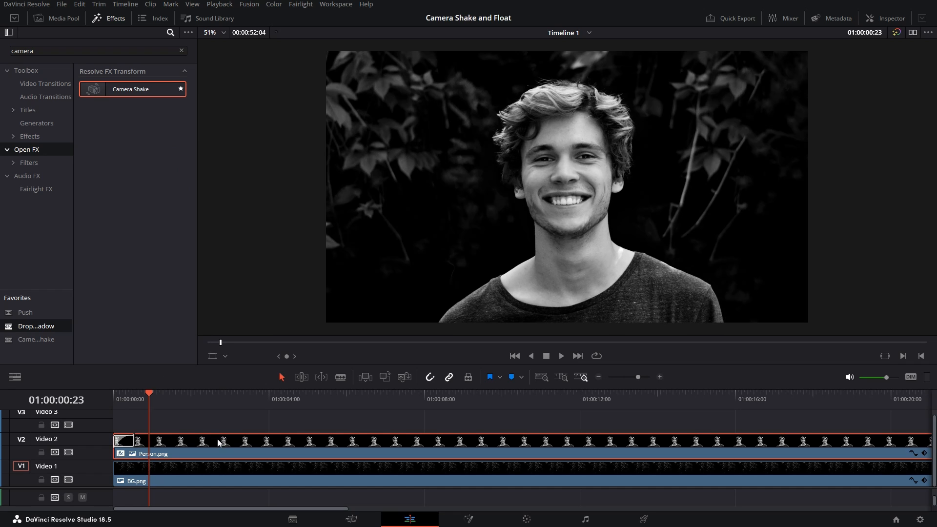
pyautogui.press('space')
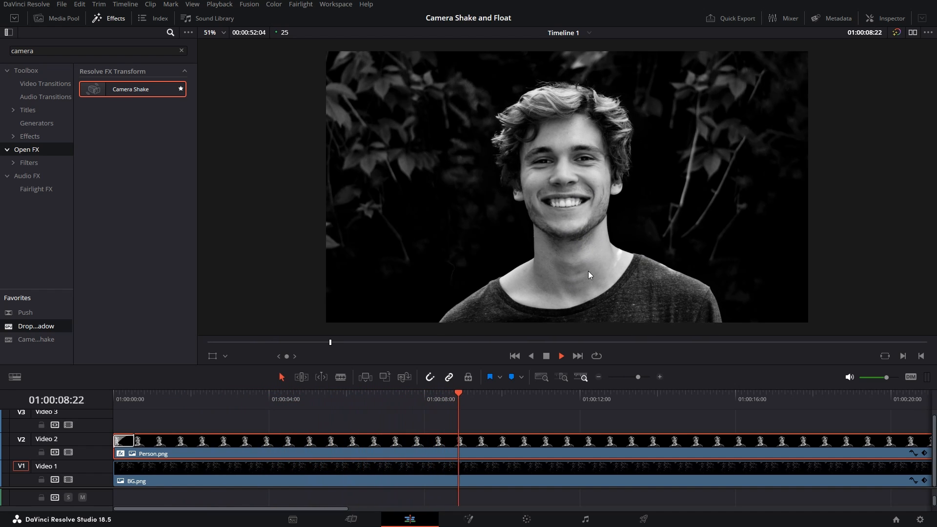
pyautogui.press('space')
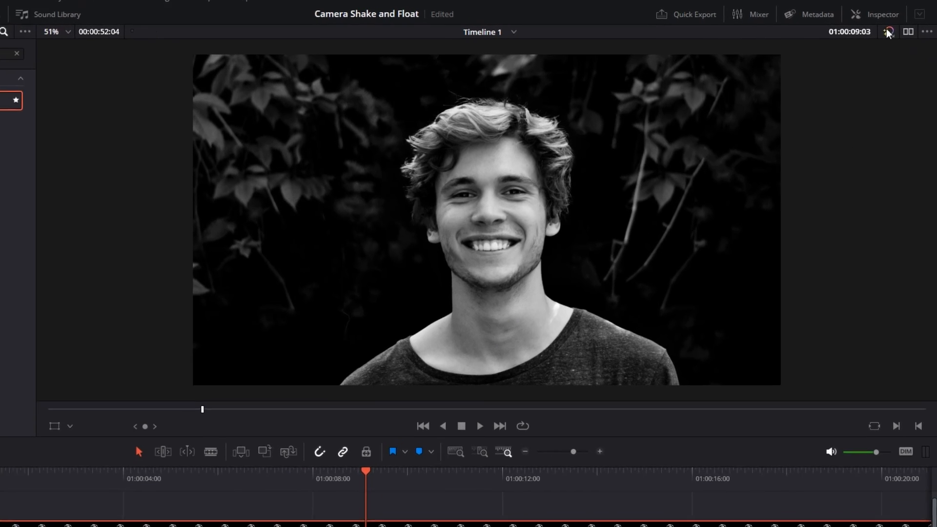
# Show the Camera Shake settings of the Person.png clip and look through all its parameter groups.
pyautogui.click(880, 16)
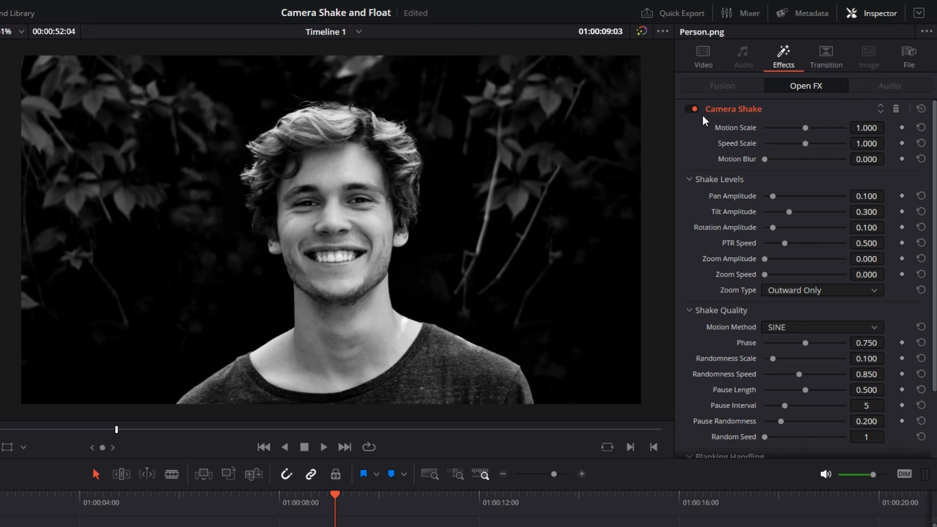
pyautogui.scroll(-4, 710, 191)
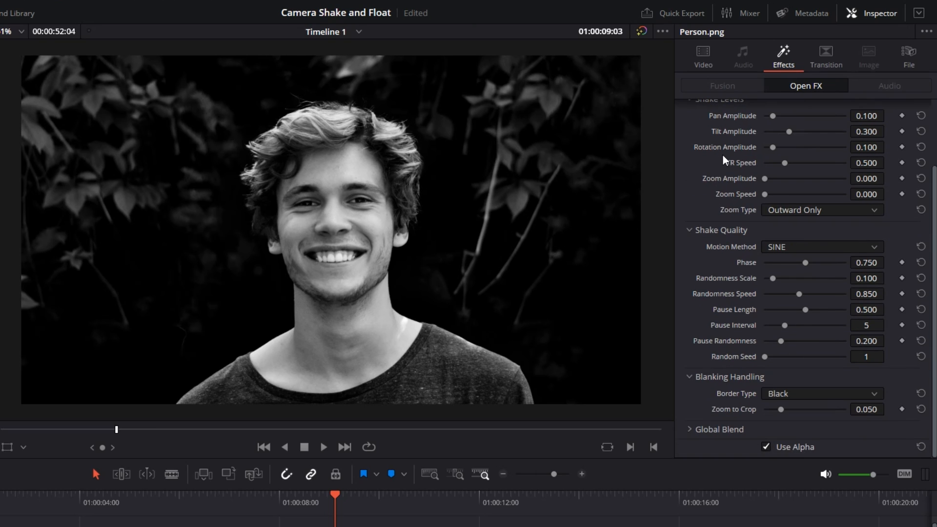
pyautogui.scroll(4, 727, 347)
pyautogui.scroll(-4, 732, 337)
pyautogui.scroll(4, 715, 303)
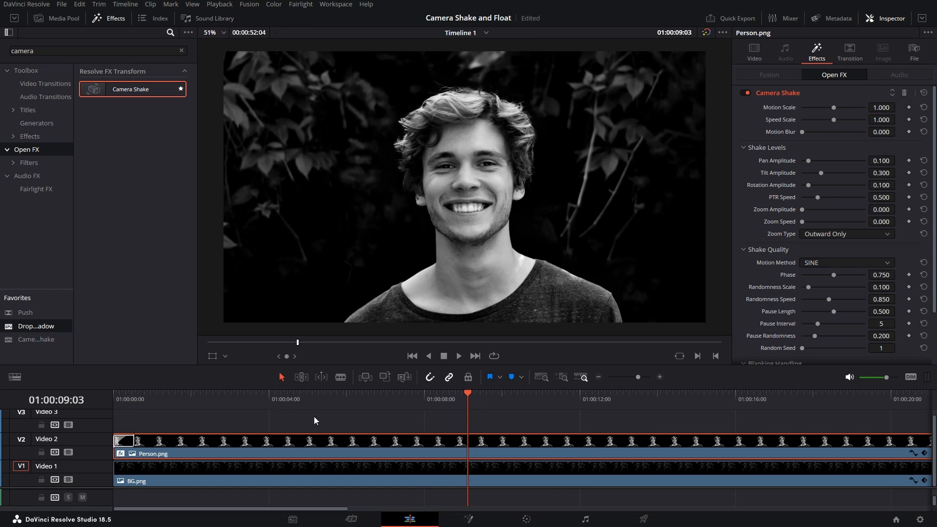
# Move back to about five seconds on the timeline and replay the clip to review the default shake.
pyautogui.moveTo(298, 343); pyautogui.dragTo(256, 342)
pyautogui.press('space')
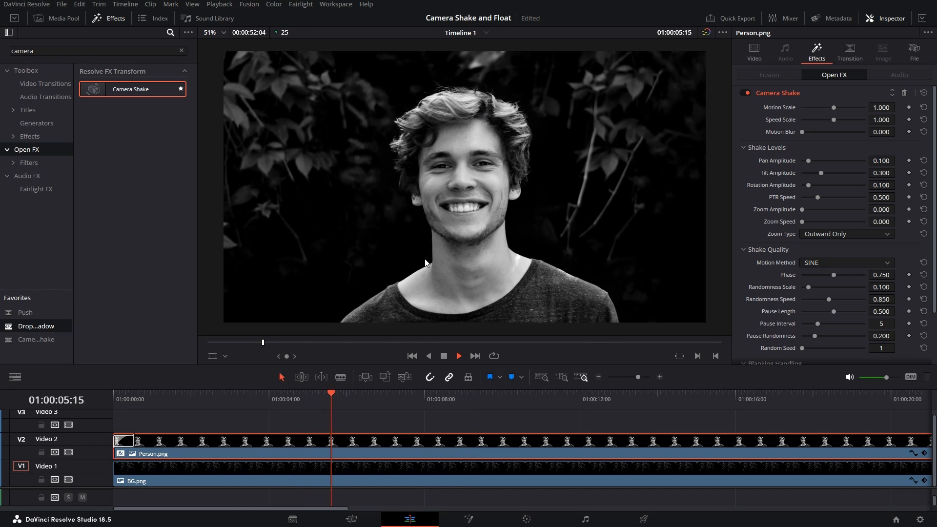
pyautogui.press('space')
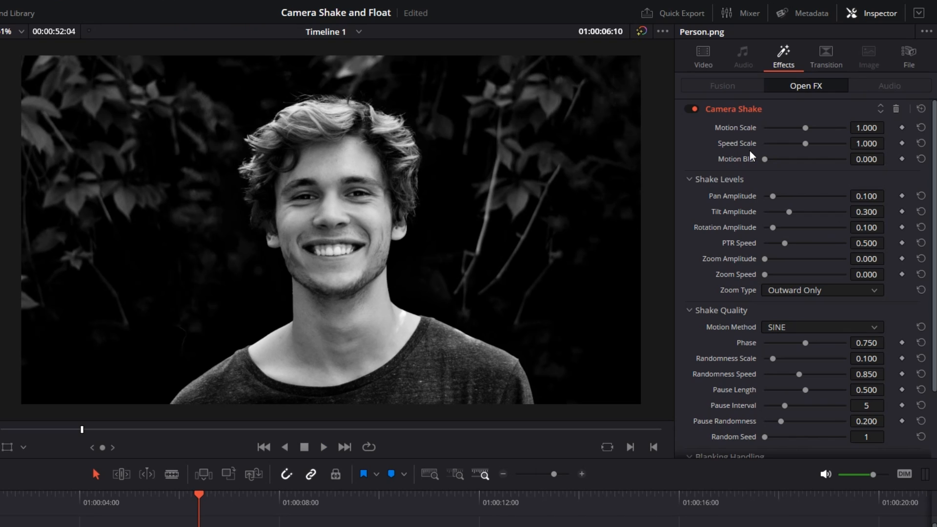
# Lower the Camera Shake's Motion Scale to 0.062 and preview the reduced movement.
pyautogui.moveTo(804, 128); pyautogui.dragTo(767, 130)
pyautogui.press('space')
pyautogui.press('space')
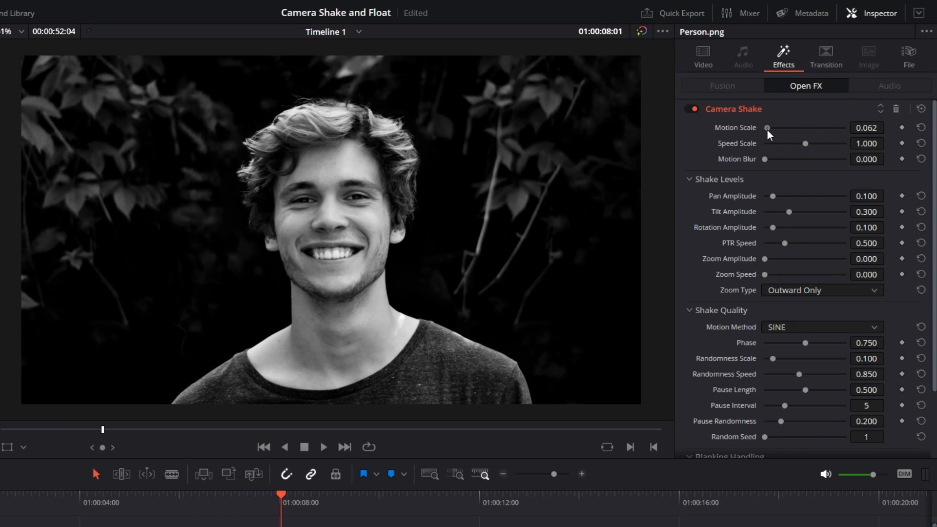
pyautogui.press('space')
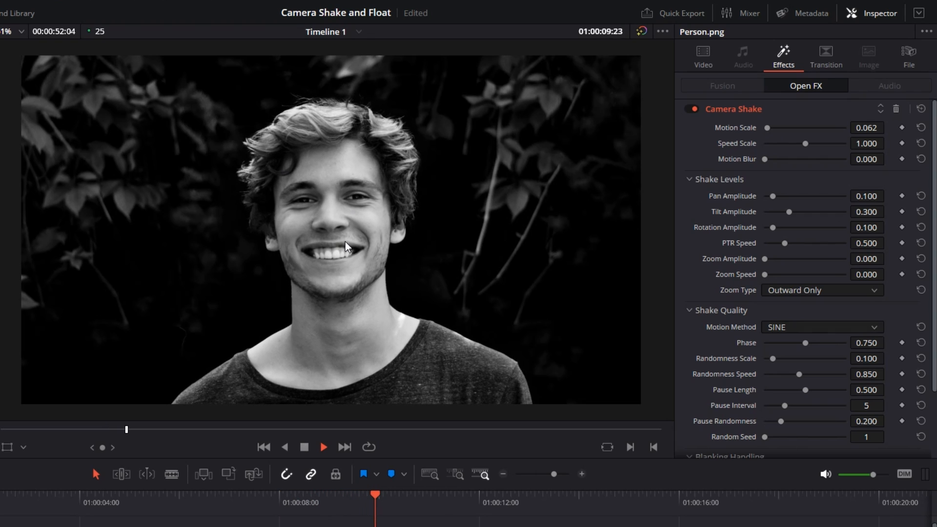
# Reset Motion Scale, preview the shake with Speed Scale at 0.140, and restore Speed Scale to its default.
pyautogui.moveTo(767, 128); pyautogui.dragTo(770, 147)
pyautogui.click(920, 128)
pyautogui.press('space')
pyautogui.press('space')
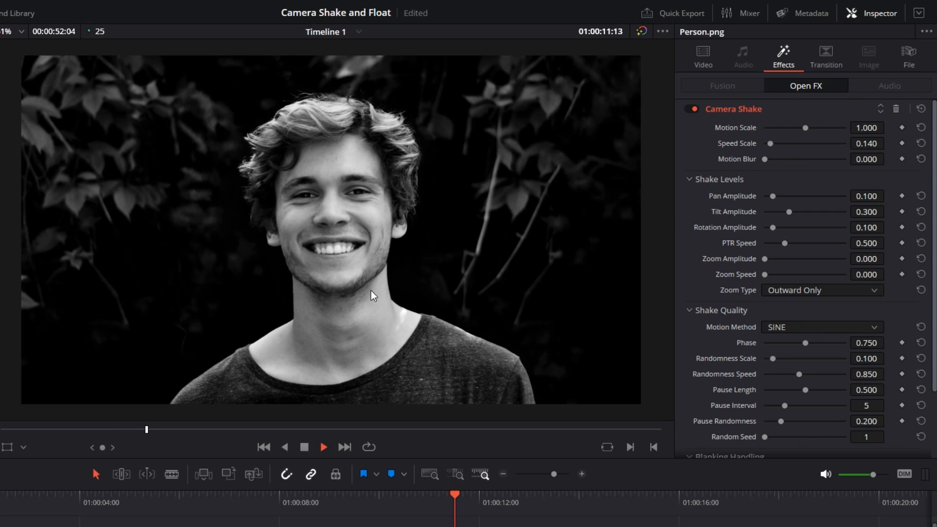
pyautogui.press('space')
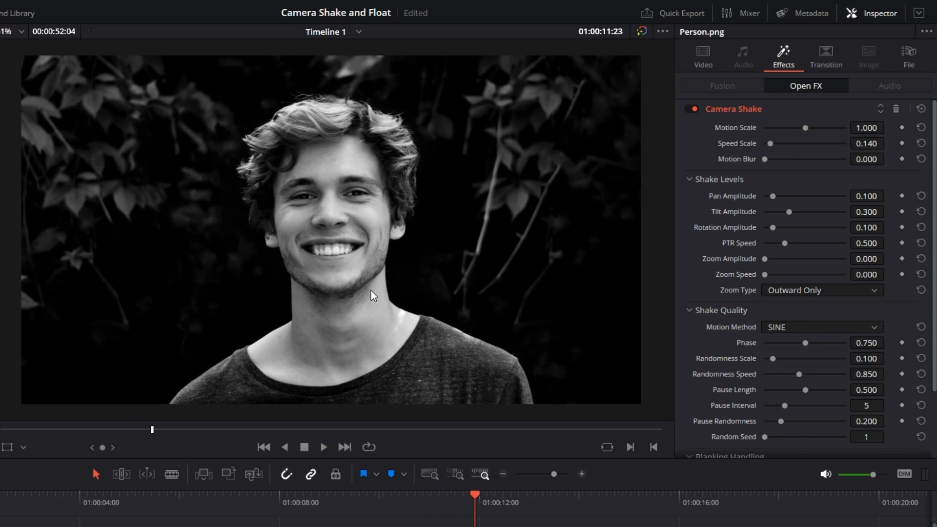
pyautogui.click(921, 144)
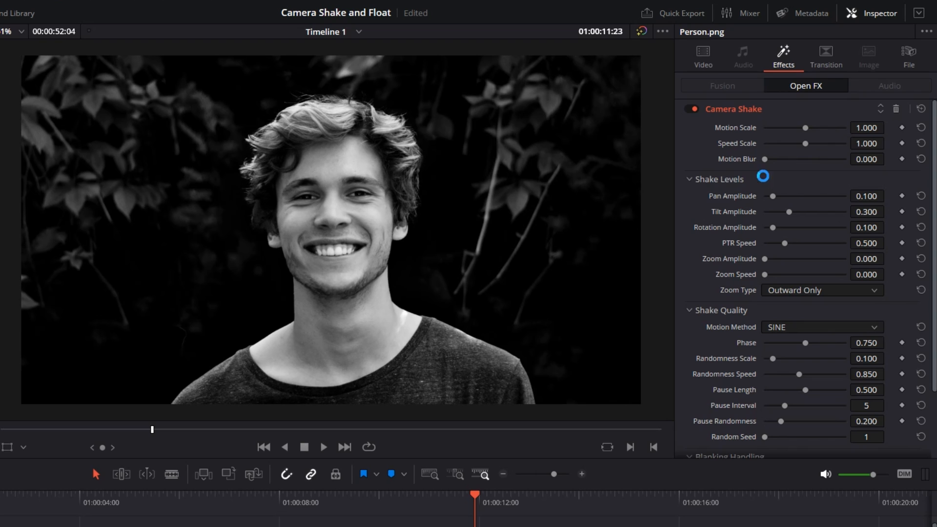
# Preview the shake with Motion Blur at 1.000, and reset Motion Blur to its default.
pyautogui.moveTo(764, 159); pyautogui.dragTo(877, 166)
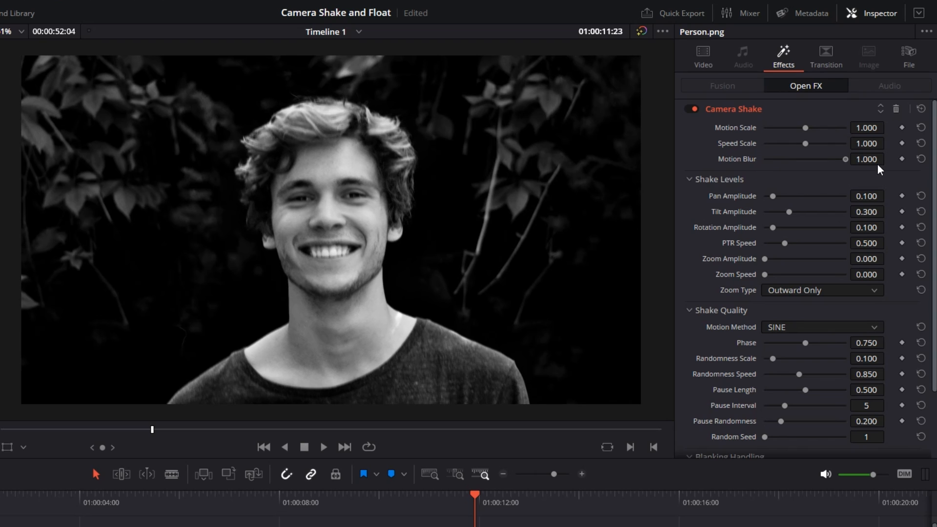
pyautogui.press('space')
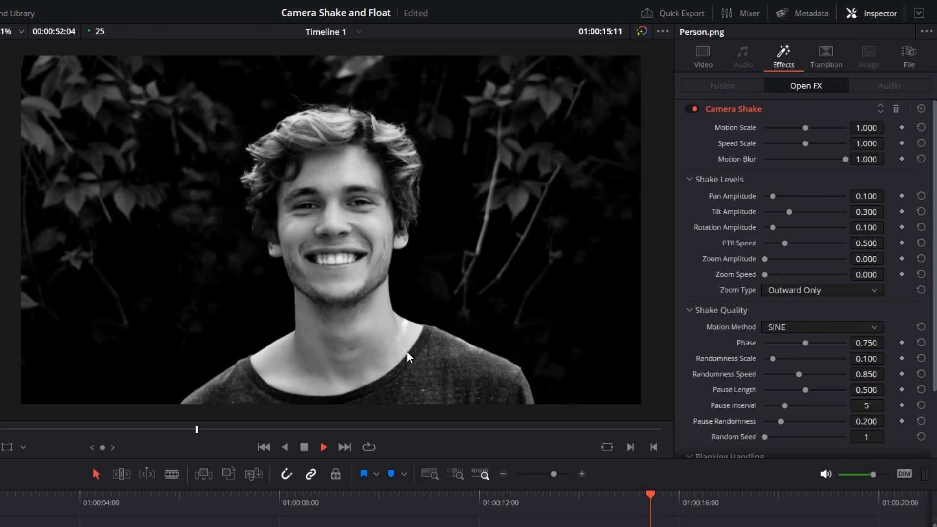
pyautogui.press('space')
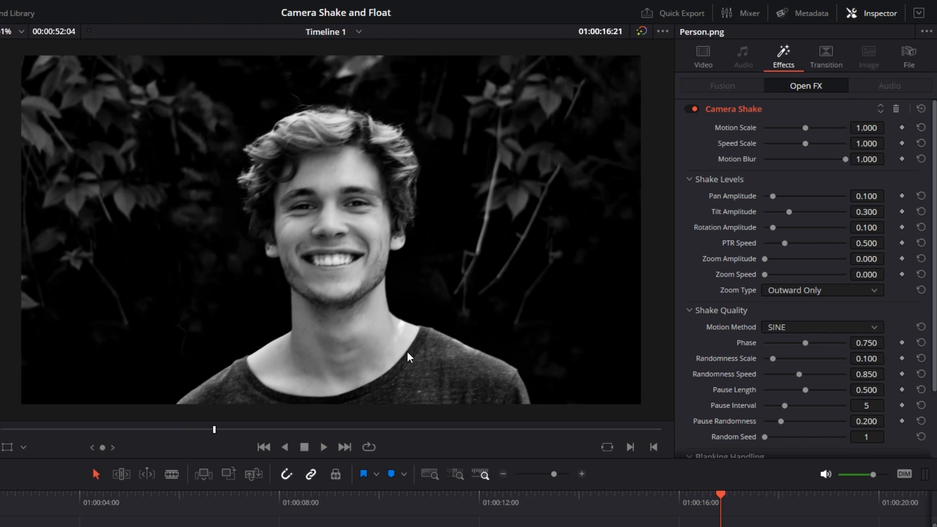
pyautogui.click(921, 158)
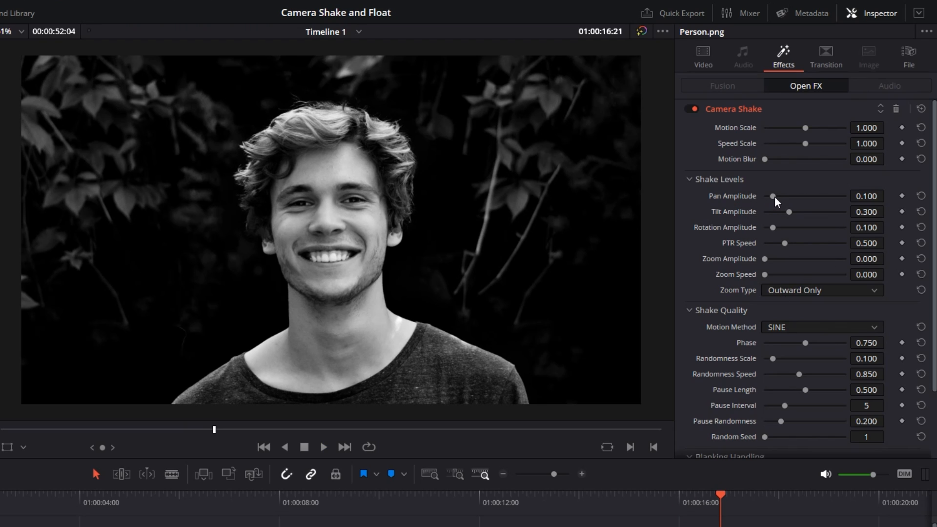
# Preview the shake with Pan Amplitude at 1.000, and reset Pan Amplitude to its default.
pyautogui.moveTo(774, 196); pyautogui.dragTo(889, 196)
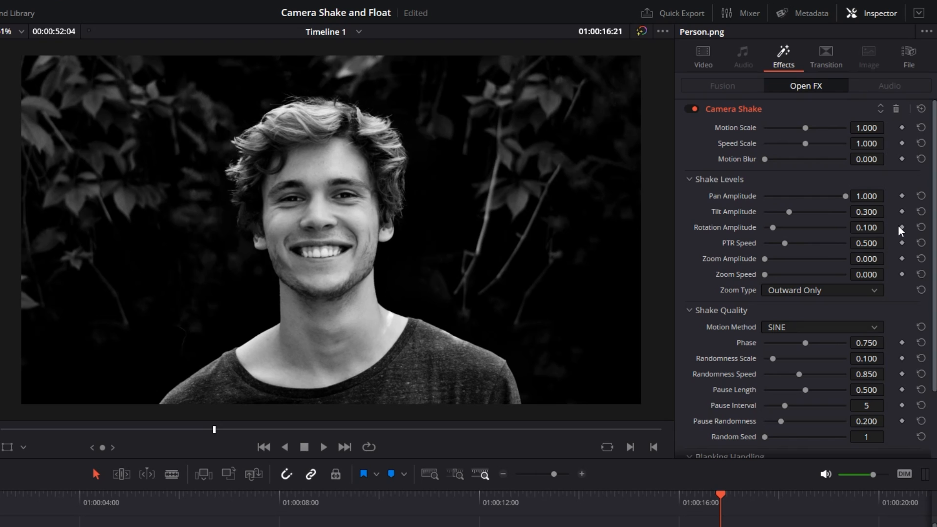
pyautogui.press('space')
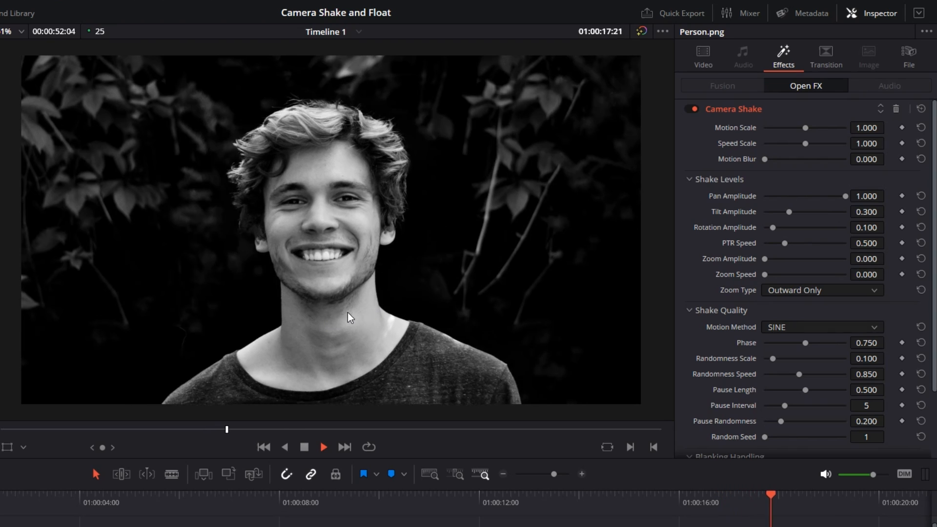
pyautogui.click(920, 196)
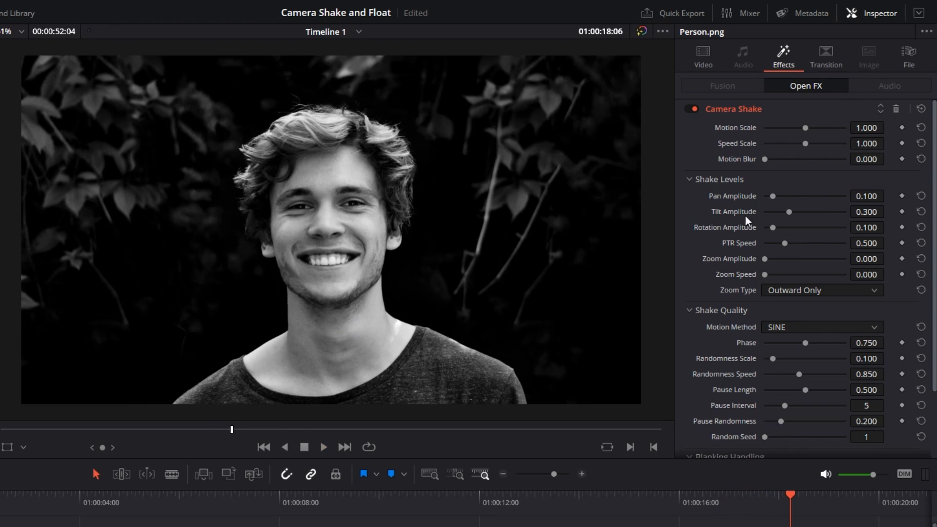
# Preview the shake with Tilt Amplitude at 1.000, and reset Tilt Amplitude to its default.
pyautogui.moveTo(789, 212); pyautogui.dragTo(845, 211)
pyautogui.press('space')
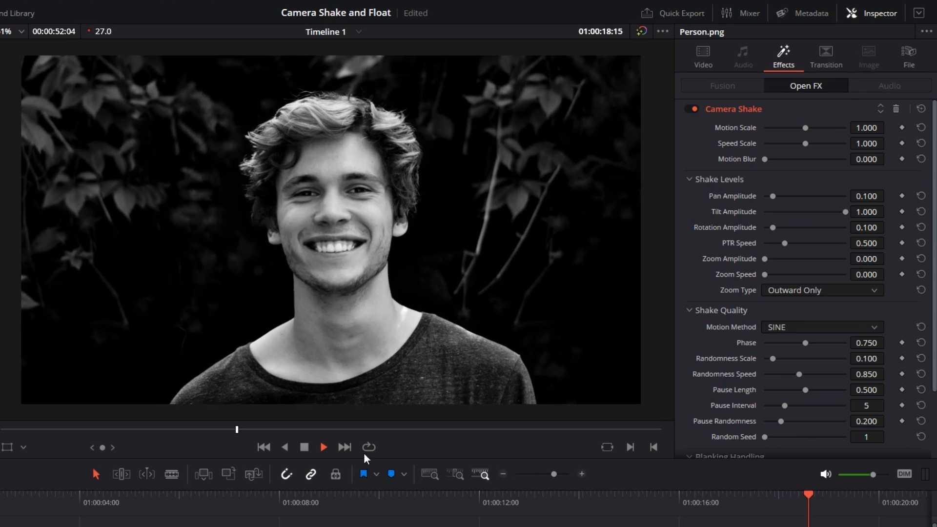
pyautogui.press('space')
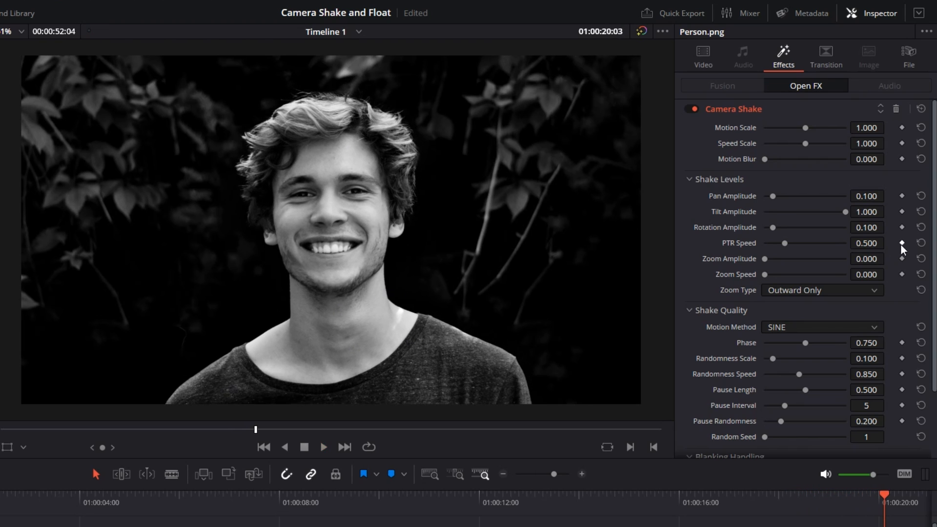
pyautogui.click(921, 212)
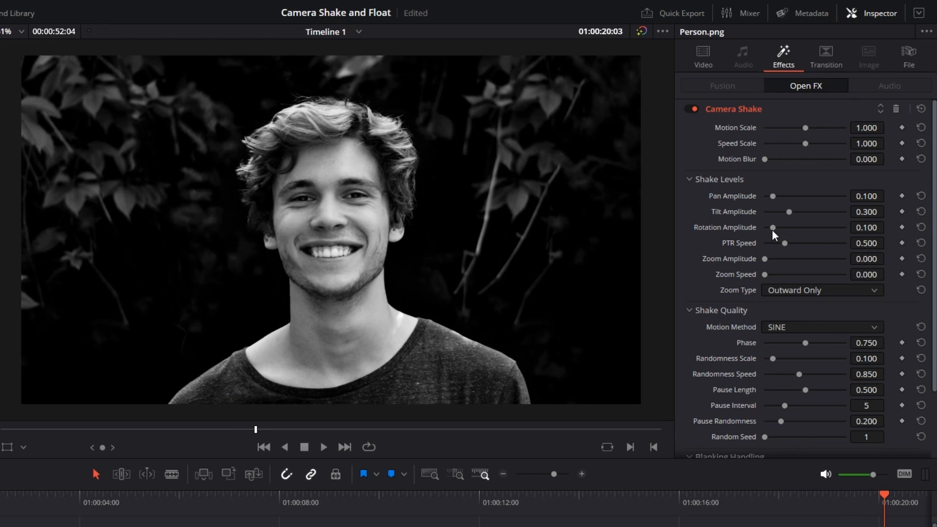
# Preview the shake with Rotation Amplitude at 1.000, and reset Rotation Amplitude to its default.
pyautogui.moveTo(772, 228); pyautogui.dragTo(930, 241)
pyautogui.press('space')
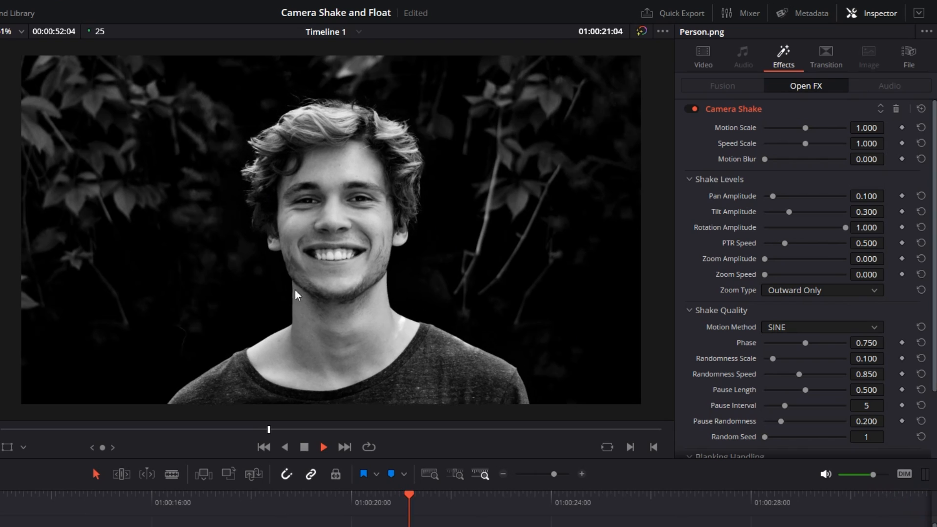
pyautogui.press('space')
pyautogui.click(920, 227)
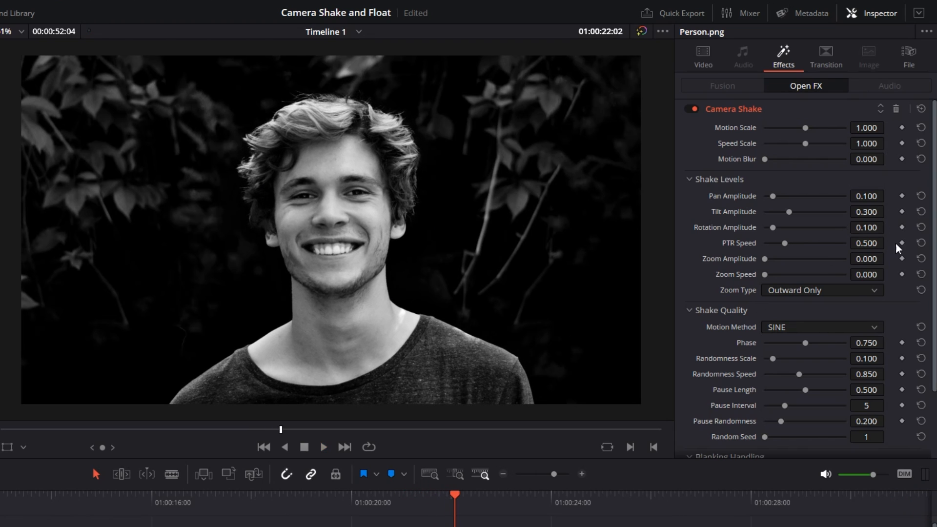
# Preview the shake with PTR Speed at 2.000, and reset PTR Speed to its default.
pyautogui.moveTo(784, 243); pyautogui.dragTo(886, 247)
pyautogui.press('space')
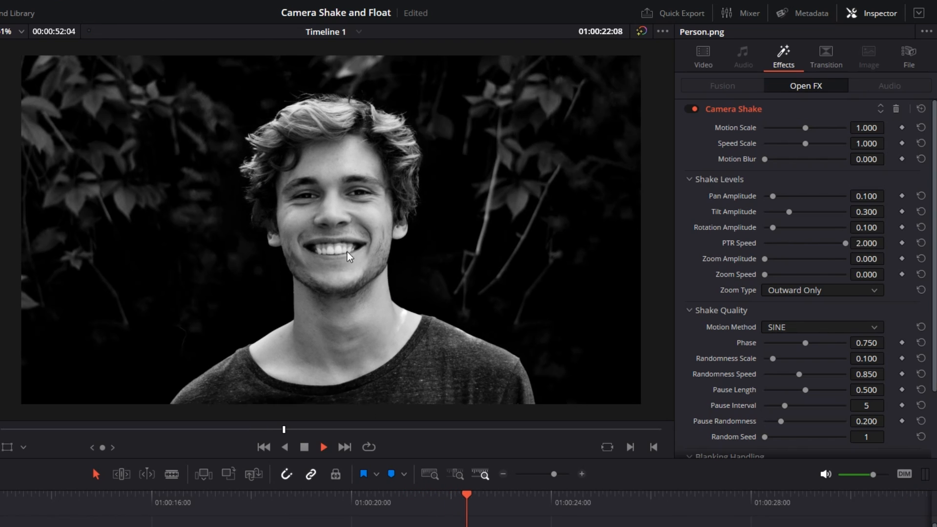
pyautogui.press('space')
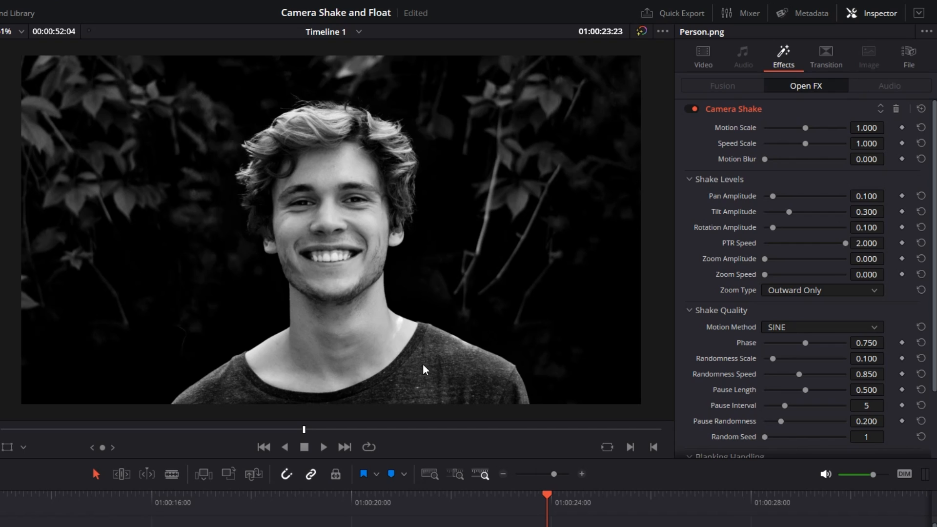
pyautogui.click(921, 243)
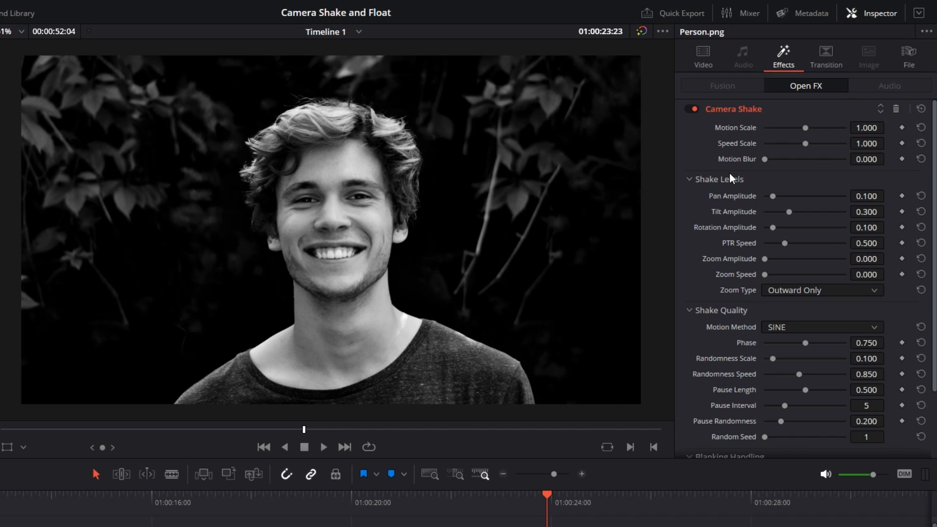
# Check the remaining Camera Shake settings and turn the effect off on the Person.png clip.
pyautogui.scroll(-3, 726, 183)
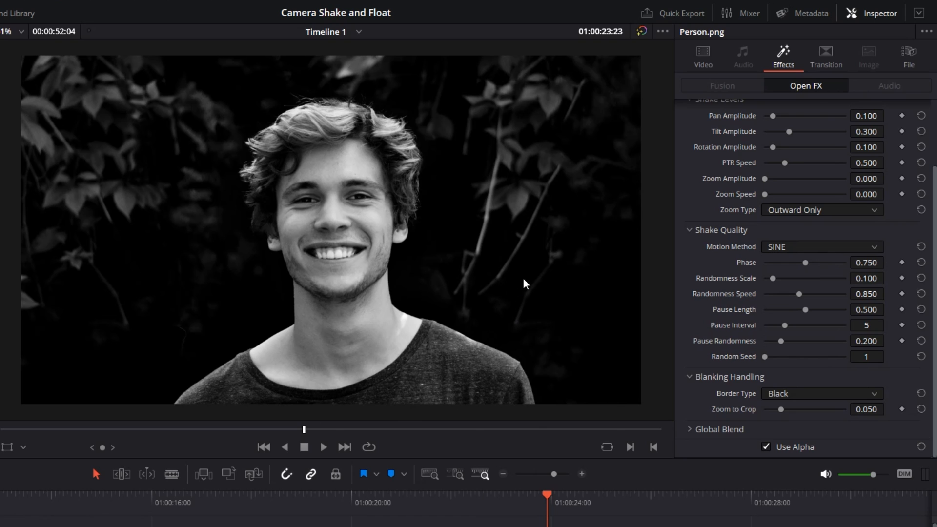
pyautogui.click(707, 63)
pyautogui.click(781, 58)
pyautogui.scroll(3, 712, 104)
pyautogui.click(690, 109)
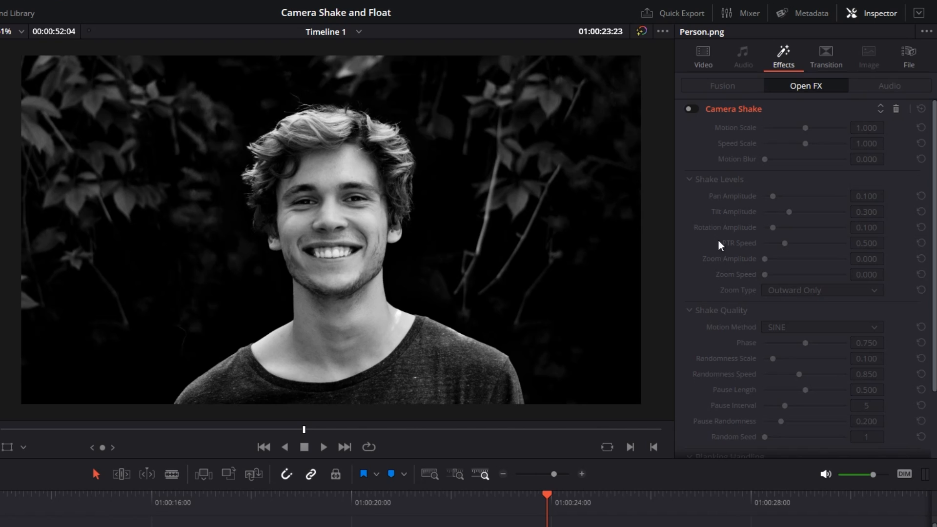
# Shift the Person.png clip to a vertical Position of 183.000 to expose its cut-off lower edge, and reset the Transform settings.
pyautogui.click(701, 61)
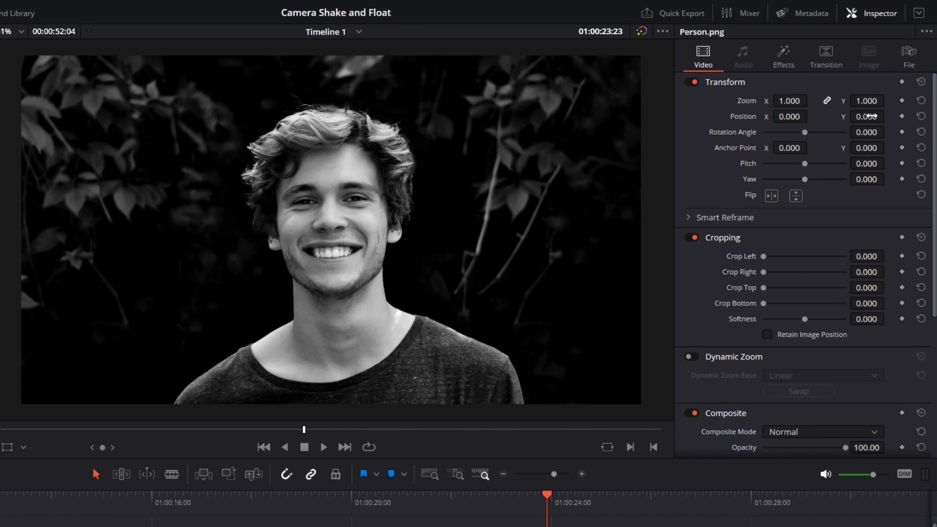
pyautogui.moveTo(868, 116); pyautogui.dragTo(888, 116)
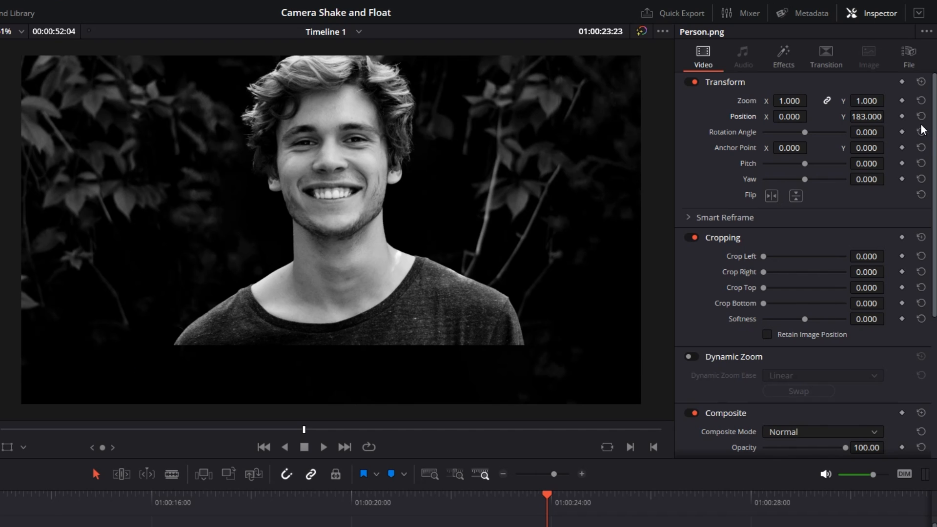
pyautogui.click(921, 82)
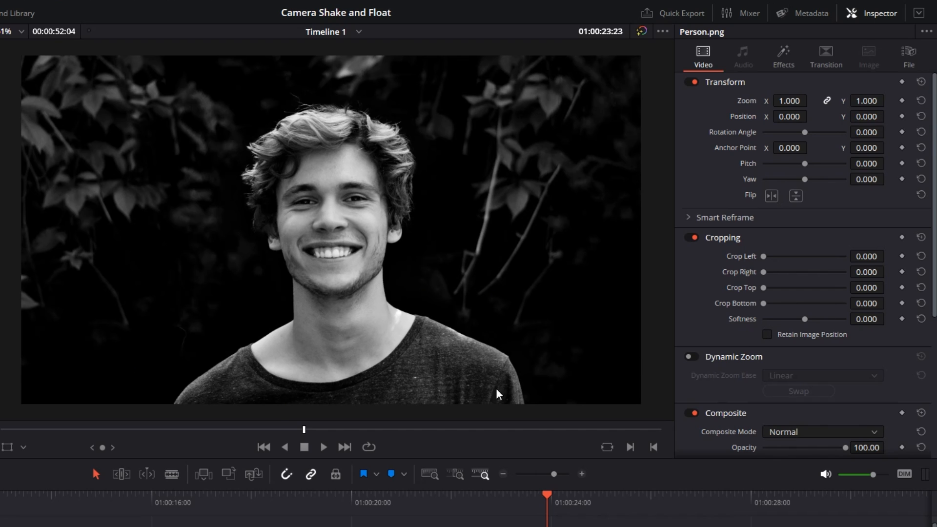
pyautogui.scroll(-2, 350, 374)
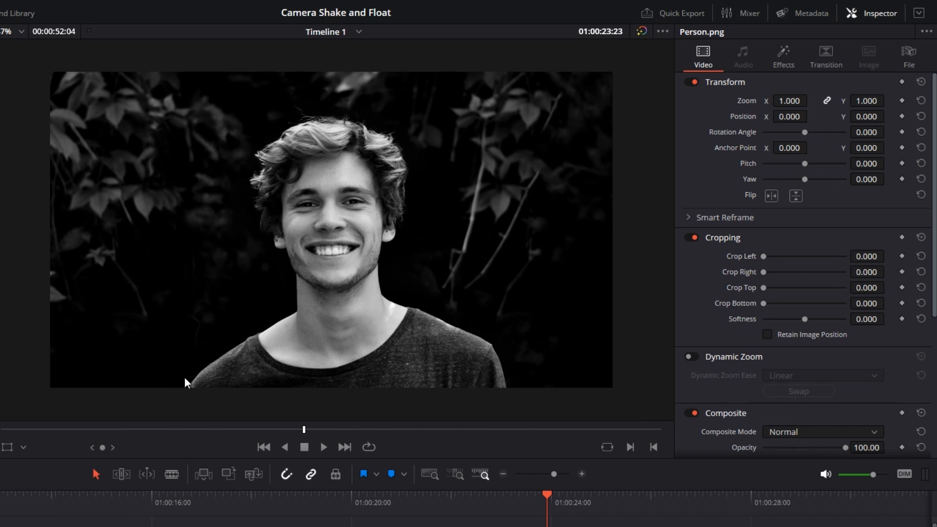
# Turn the Camera Shake effect back on for the Person.png clip and preview the movement with its Blanking Handling settings shown.
pyautogui.click(791, 51)
pyautogui.click(691, 109)
pyautogui.scroll(-2, 692, 220)
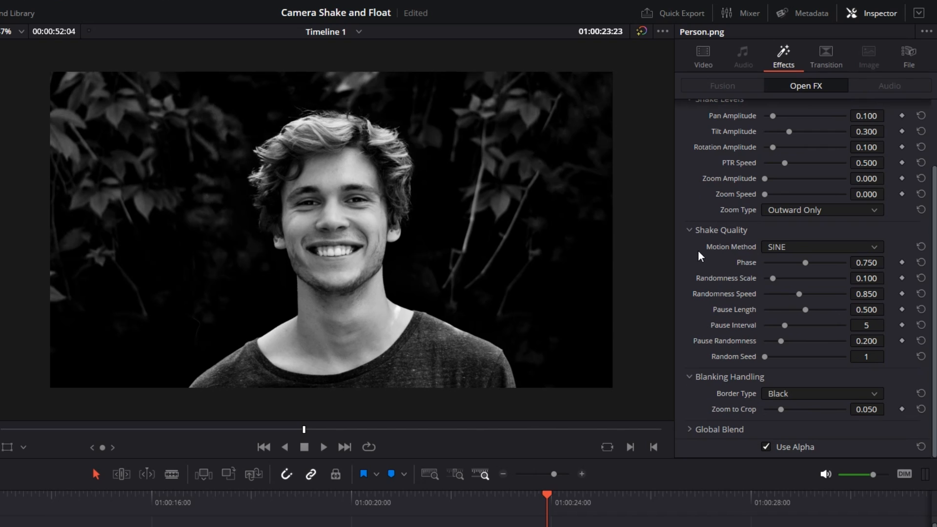
pyautogui.press('space')
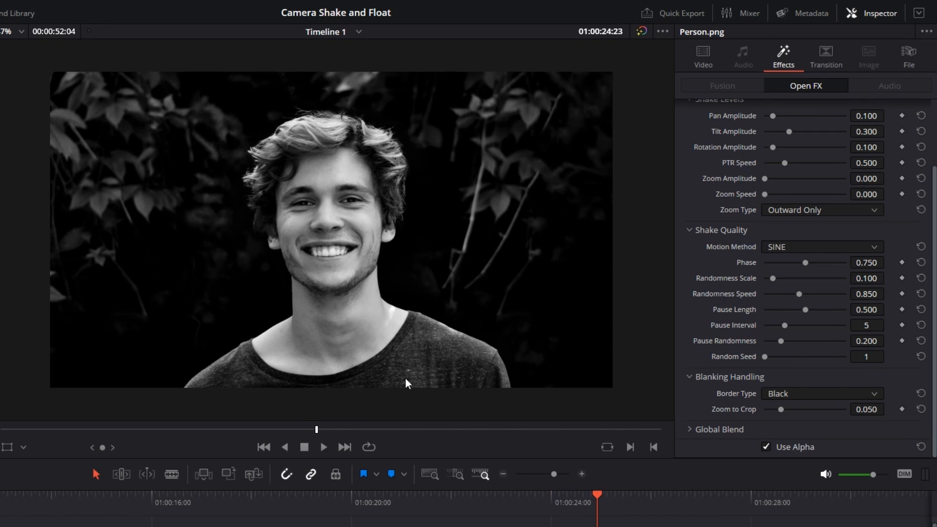
# Inspect the frame full screen with Zoom to Crop at 0.000, and set Zoom to Crop back to 0.050.
pyautogui.moveTo(783, 410); pyautogui.dragTo(731, 410)
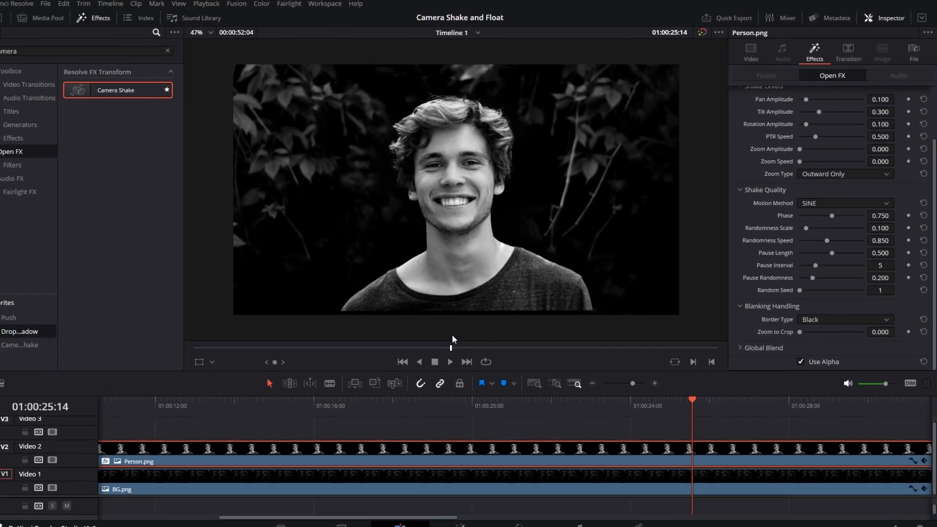
pyautogui.hotkey('ctrl', 'f')
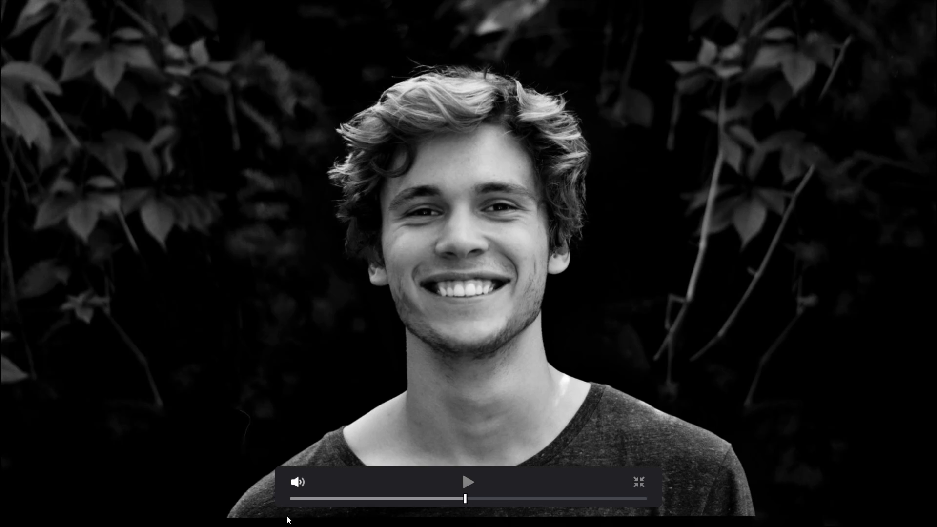
pyautogui.hotkey('ctrl', 'f')
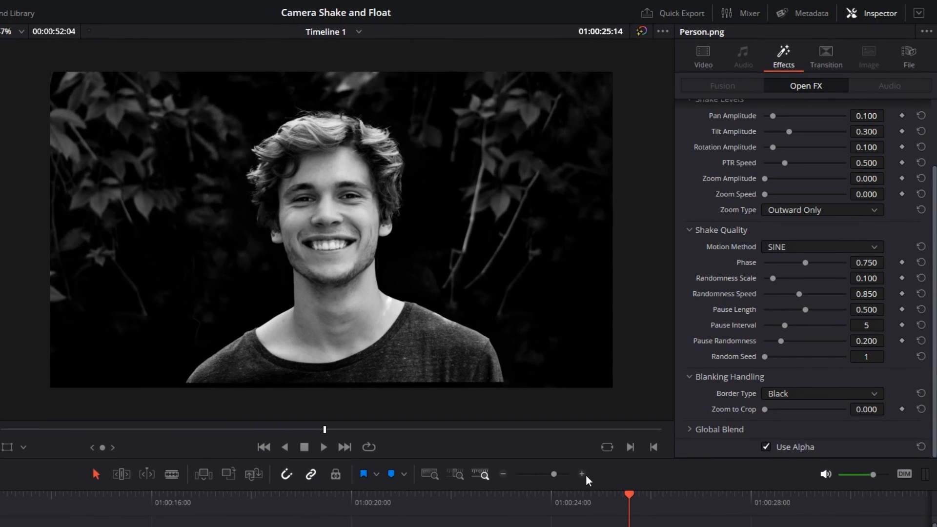
pyautogui.moveTo(767, 411); pyautogui.dragTo(781, 410)
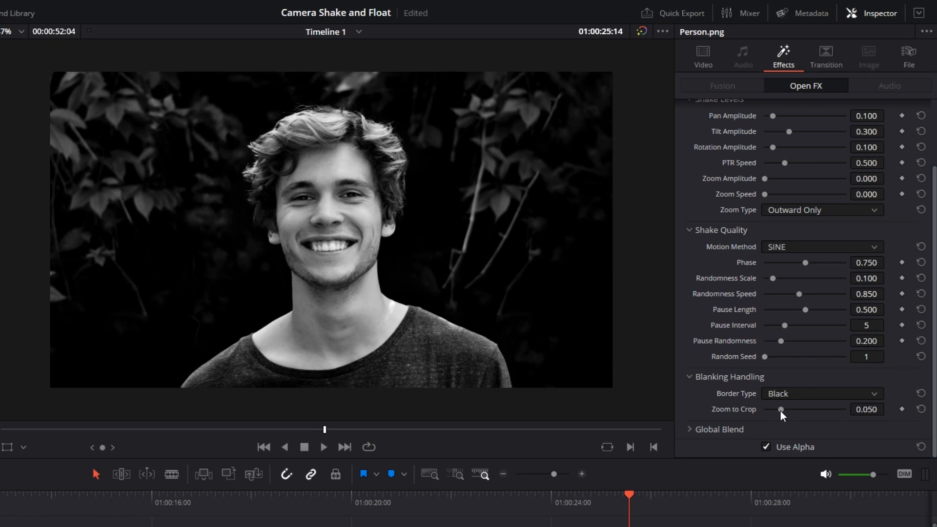
# Preview the shake with Tilt Amplitude at 1.000 and Zoom to Crop at 0.200.
pyautogui.scroll(3, 777, 239)
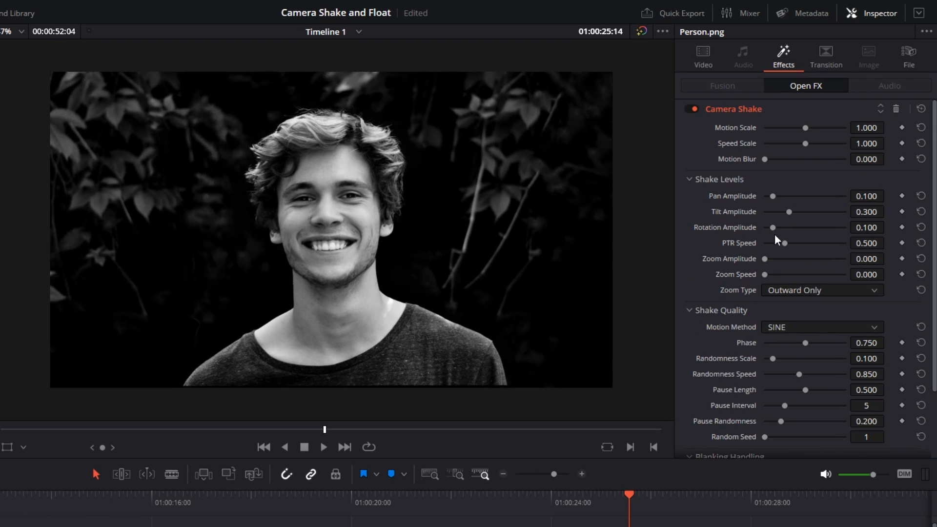
pyautogui.moveTo(793, 215); pyautogui.dragTo(903, 226)
pyautogui.scroll(-3, 770, 332)
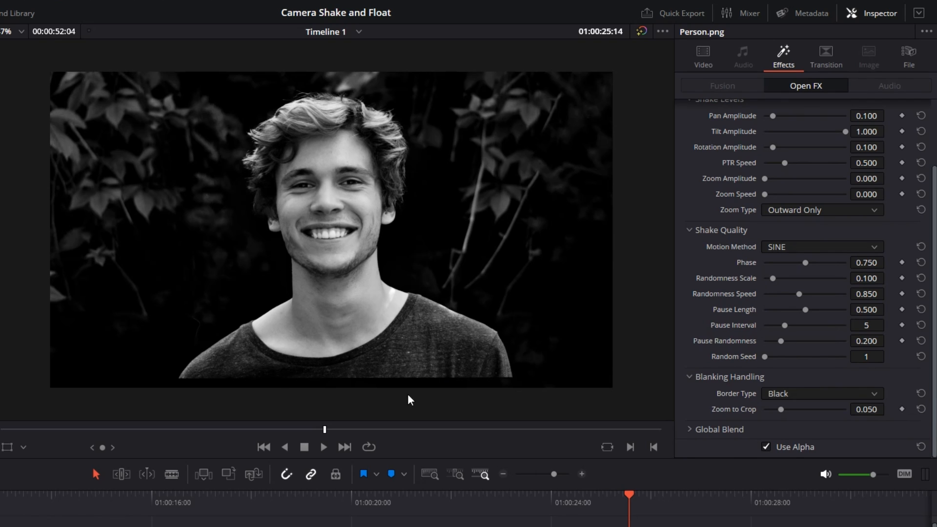
pyautogui.moveTo(790, 411); pyautogui.dragTo(828, 412)
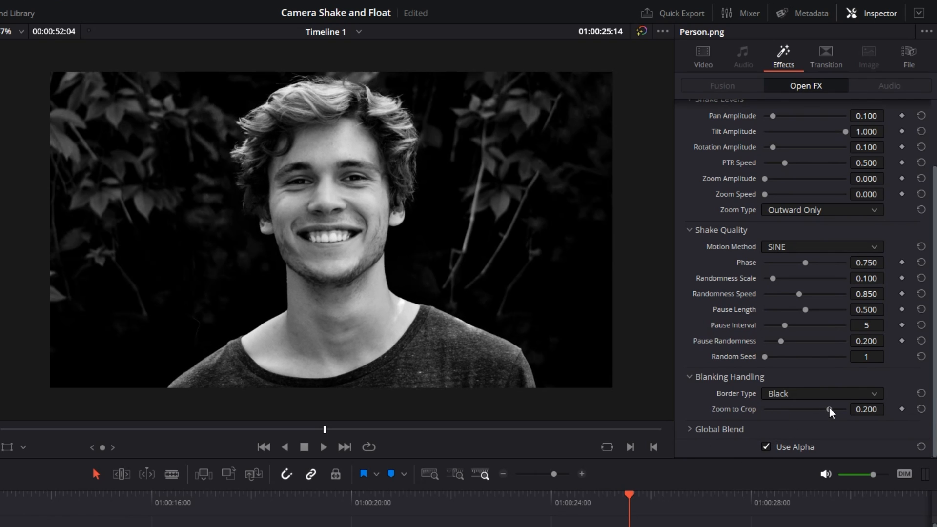
pyautogui.press('space')
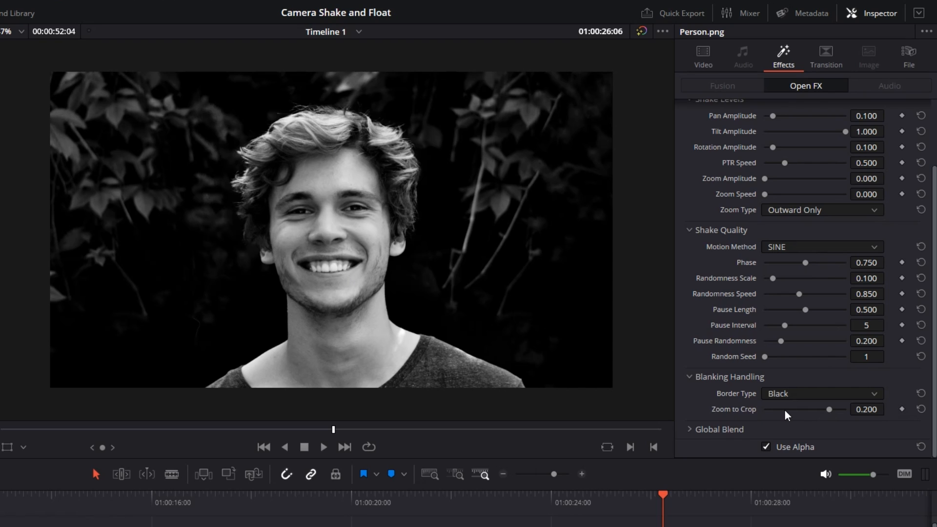
# Reset Zoom to Crop to its default and preview the strong tilt from just before 01:00:14:00.
pyautogui.click(924, 408)
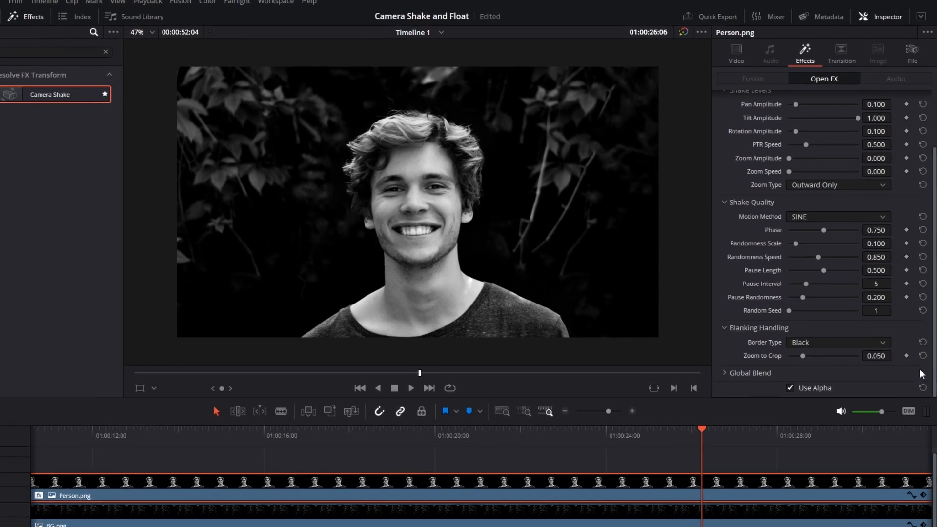
pyautogui.scroll(3, 735, 348)
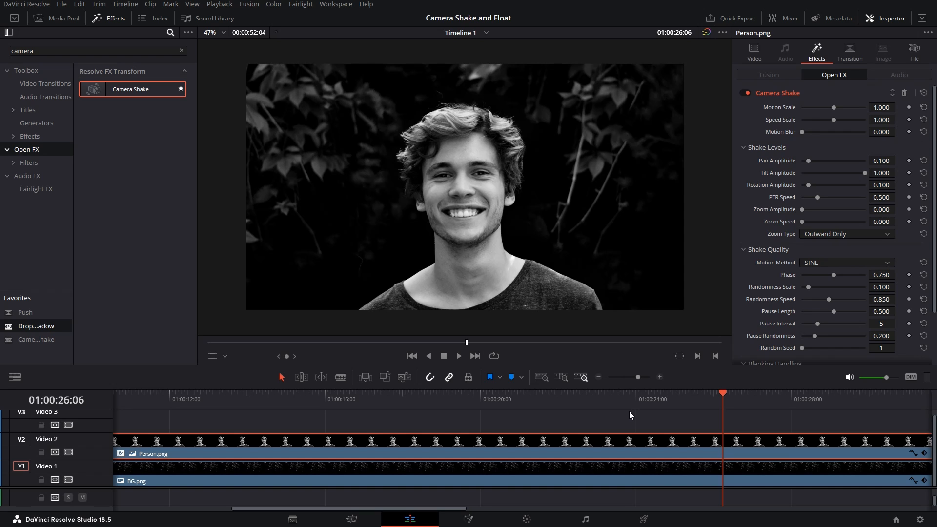
pyautogui.click(234, 395)
pyautogui.press('space')
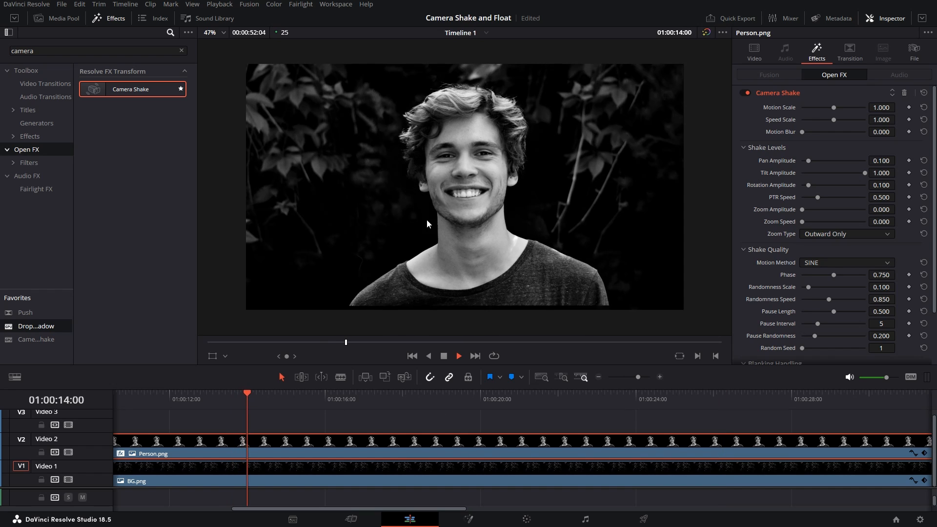
pyautogui.press('space')
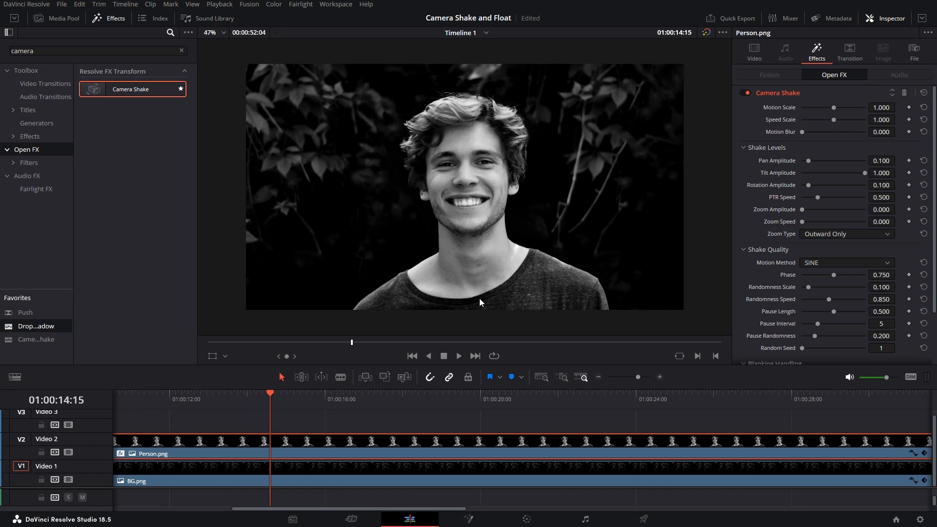
# Reset the whole Camera Shake effect to its defaults, and set both Motion Scale and Speed Scale to 0.300.
pyautogui.click(923, 92)
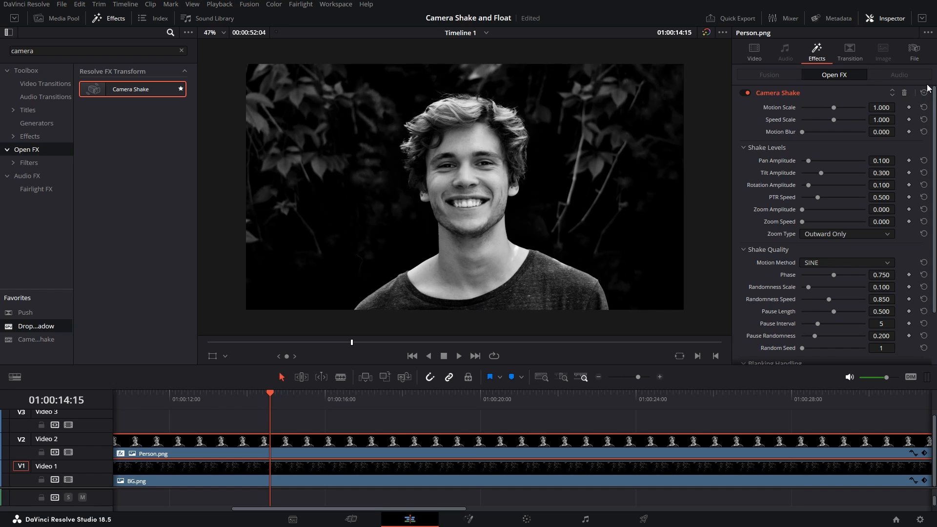
pyautogui.doubleClick(880, 108)
pyautogui.write('0.3')
pyautogui.press('Return')
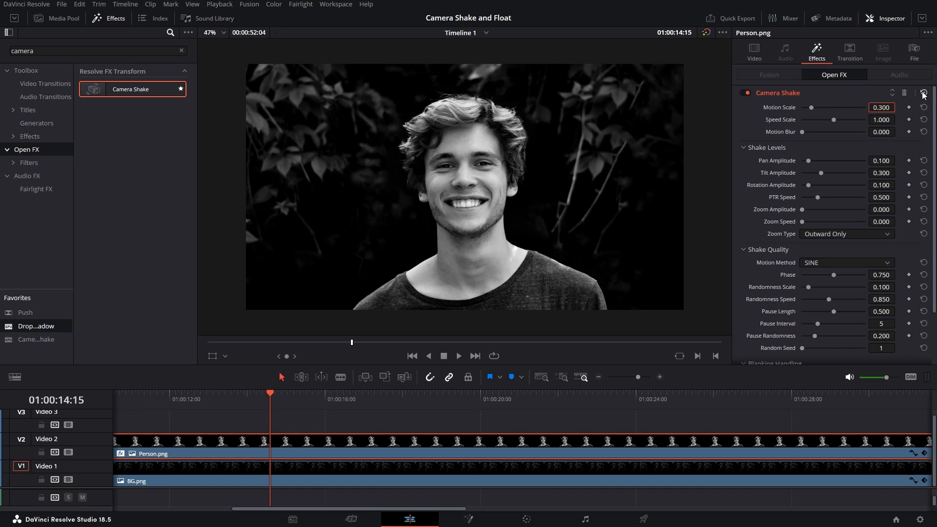
pyautogui.doubleClick(892, 107)
pyautogui.press('Tab')
pyautogui.write('0.3')
pyautogui.press('Return')
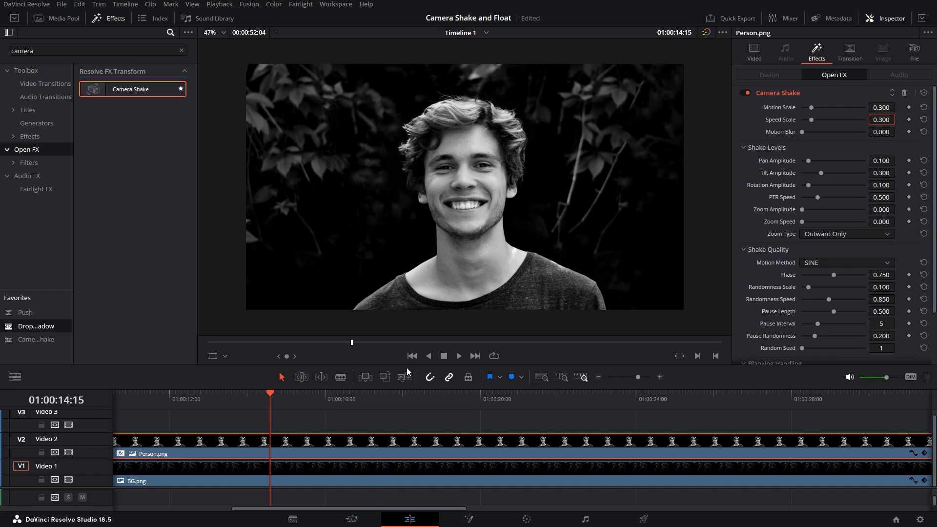
# Preview the gentle floating motion full screen from the start of the timeline.
pyautogui.moveTo(351, 342); pyautogui.dragTo(185, 344)
pyautogui.hotkey('ctrl', 'f')
pyautogui.press('space')
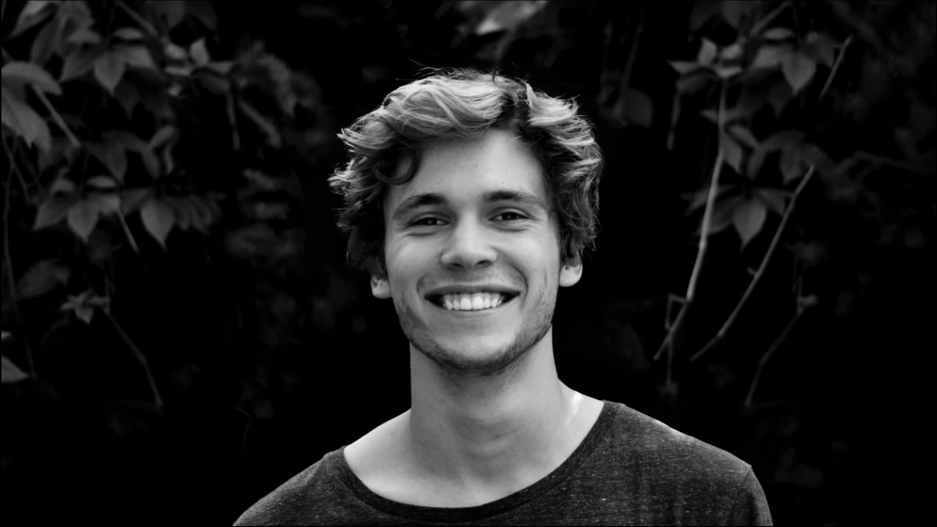
pyautogui.press('Escape')
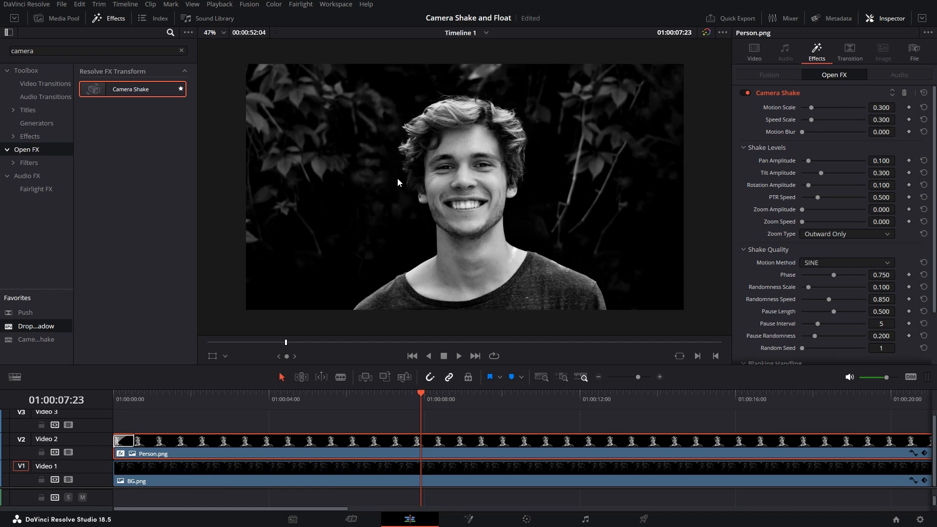
# Add a Text+ title on the Video 3 track at the start of the timeline.
pyautogui.click(41, 114)
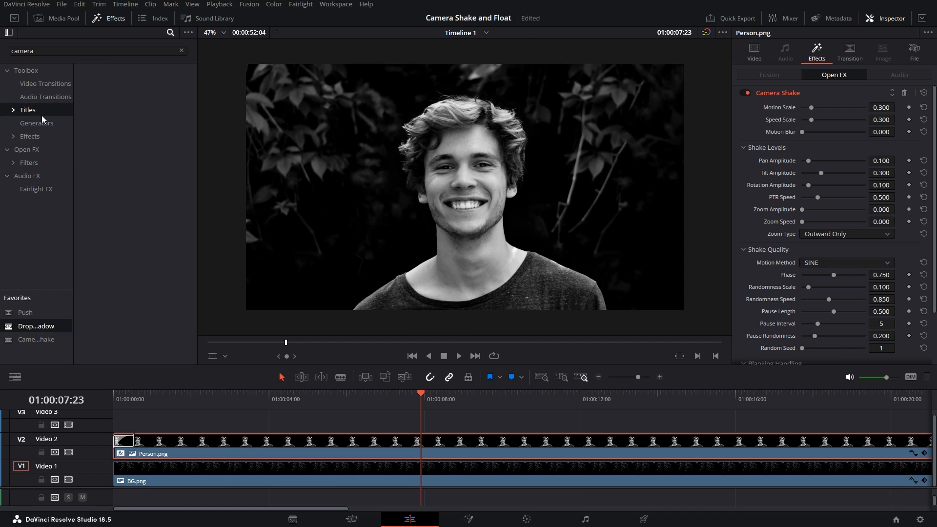
pyautogui.click(182, 50)
pyautogui.moveTo(125, 180); pyautogui.dragTo(162, 446)
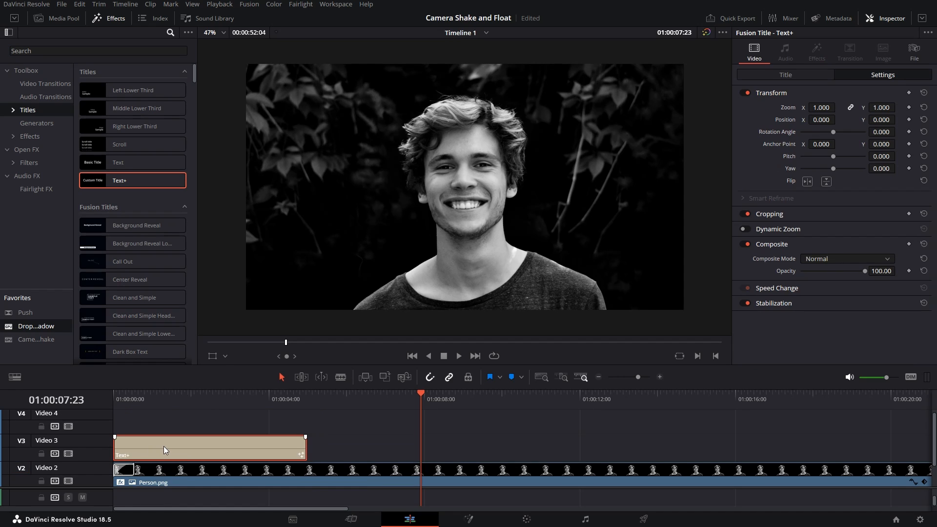
# Apply the favorite Camera Shake effect to the Text+ title and preview its movement from about 01:00:01:09.
pyautogui.click(43, 338)
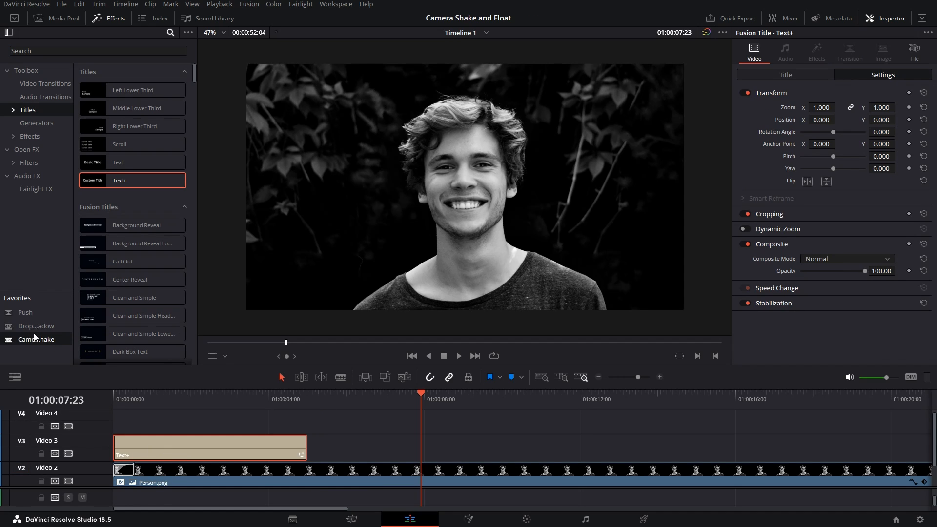
pyautogui.moveTo(38, 337); pyautogui.dragTo(167, 446)
pyautogui.click(163, 405)
pyautogui.press('space')
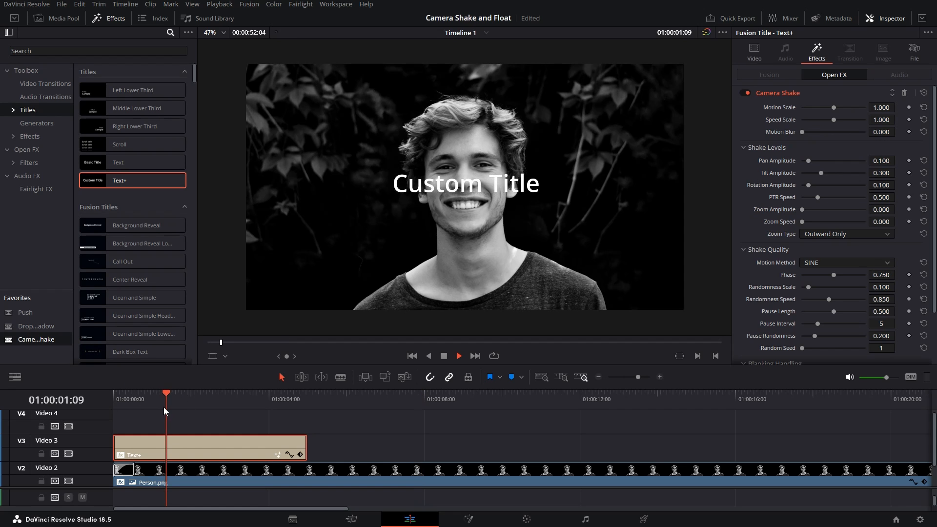
pyautogui.press('space')
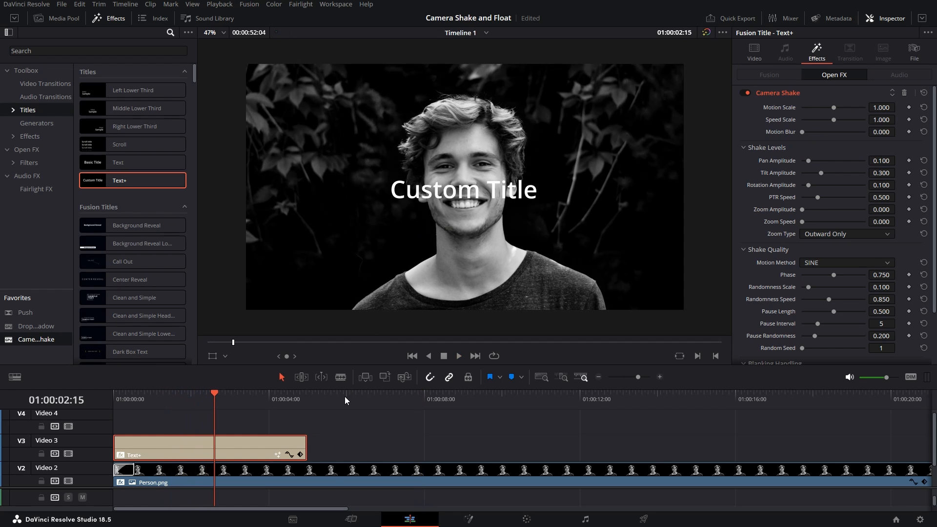
# Add a basic Text title on Video 3 after the Text+ title, and try to apply Camera Shake to it.
pyautogui.click(369, 398)
pyautogui.moveTo(118, 162); pyautogui.dragTo(365, 451)
pyautogui.click(403, 399)
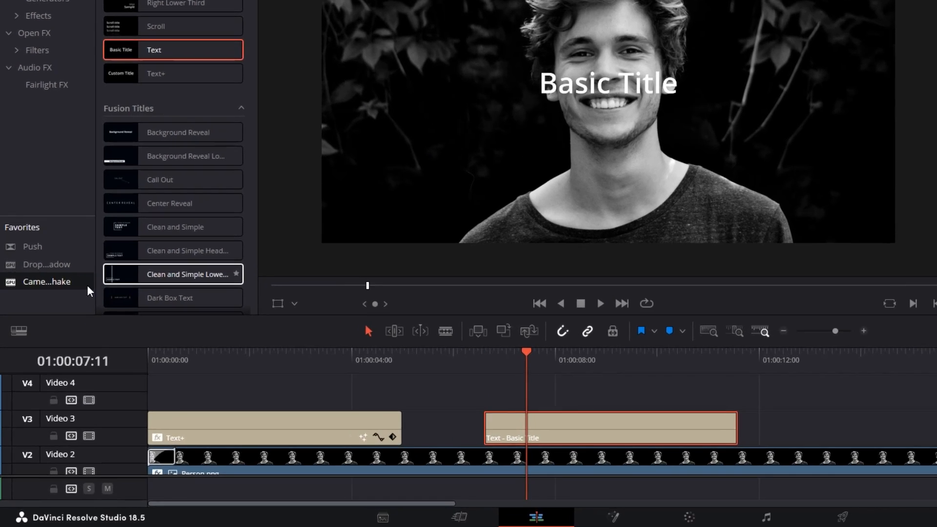
pyautogui.moveTo(88, 287); pyautogui.dragTo(560, 429)
pyautogui.moveTo(675, 411); pyautogui.dragTo(673, 410)
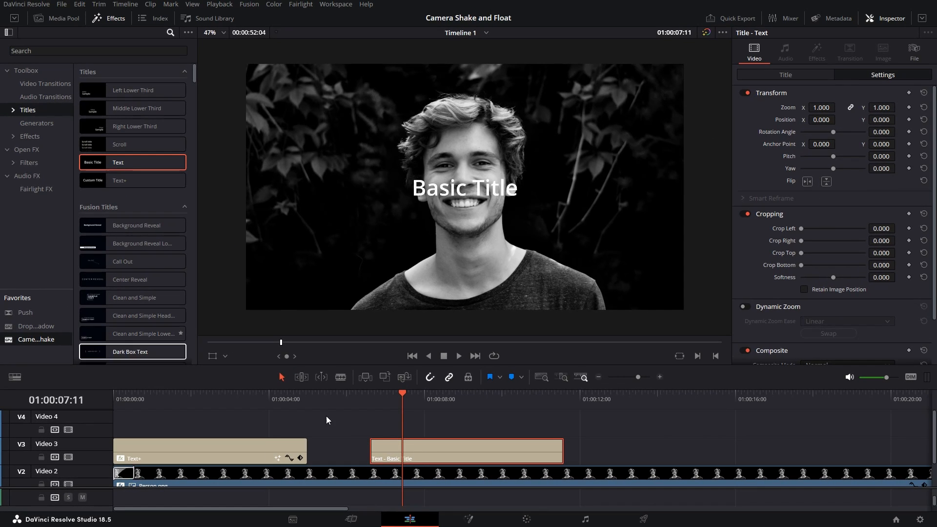
# Convert the basic Text title into a compound clip, and preview it with the Camera Shake effect applied.
pyautogui.rightClick(420, 453)
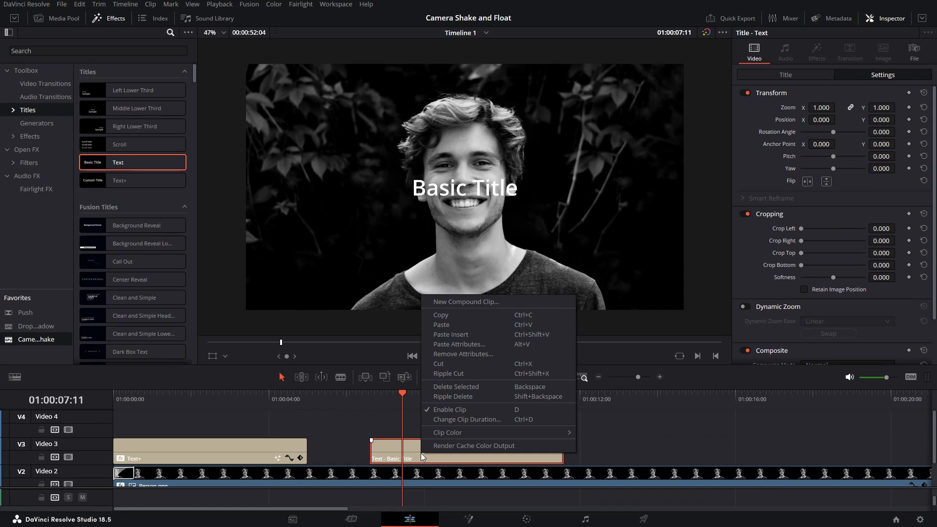
pyautogui.click(475, 302)
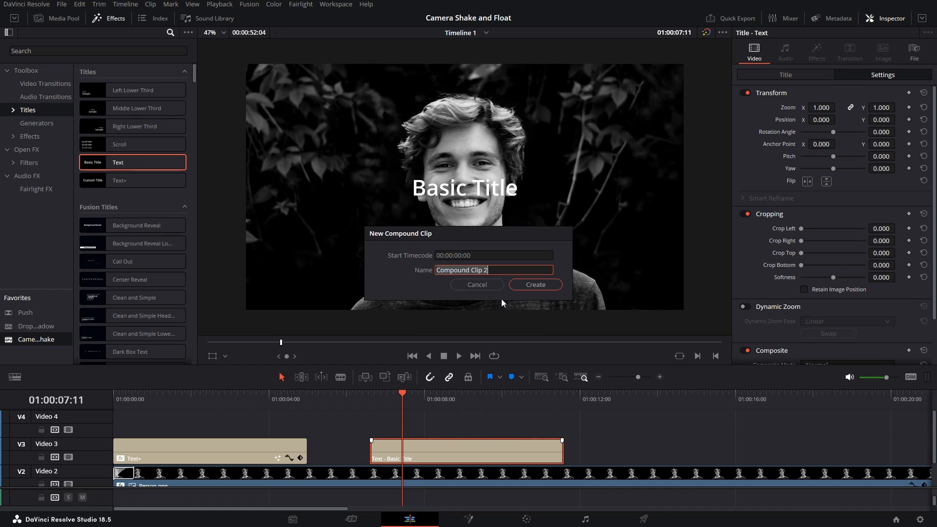
pyautogui.click(532, 284)
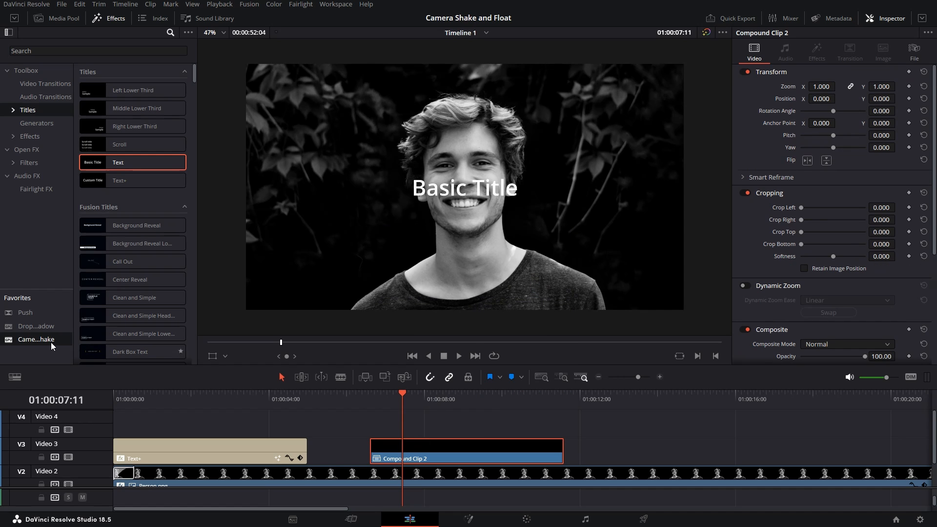
pyautogui.moveTo(44, 340); pyautogui.dragTo(403, 447)
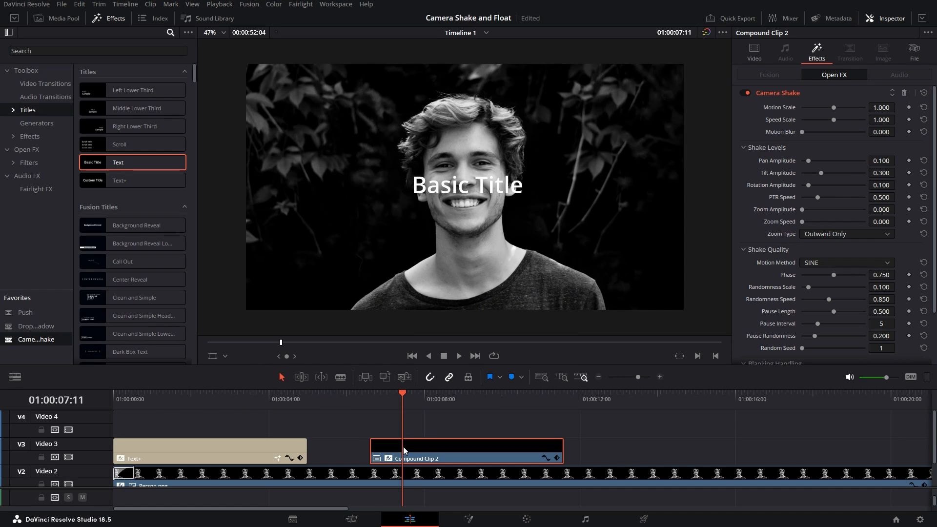
pyautogui.press('space')
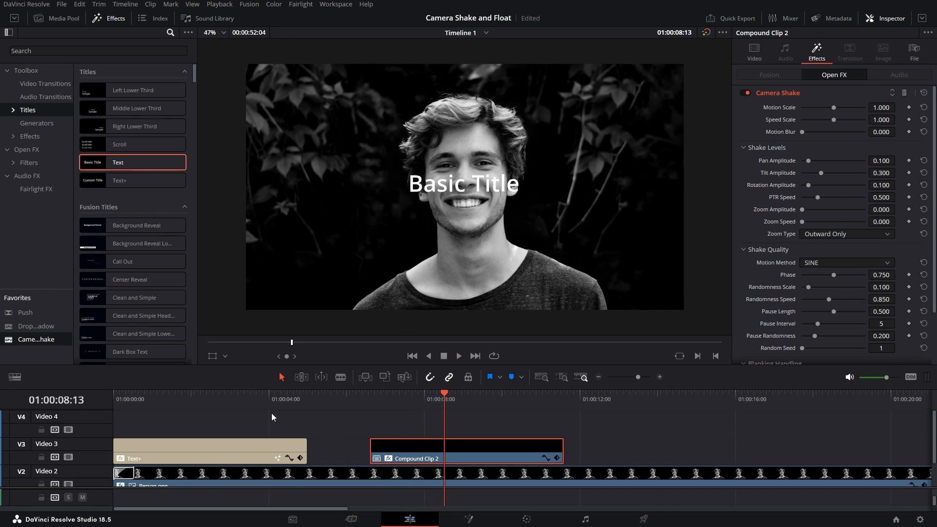
# Preview the Camera Shake motion on the Text+ and compound clip titles up to about 01:00:12:14, and save the project.
pyautogui.click(229, 399)
pyautogui.click(408, 408)
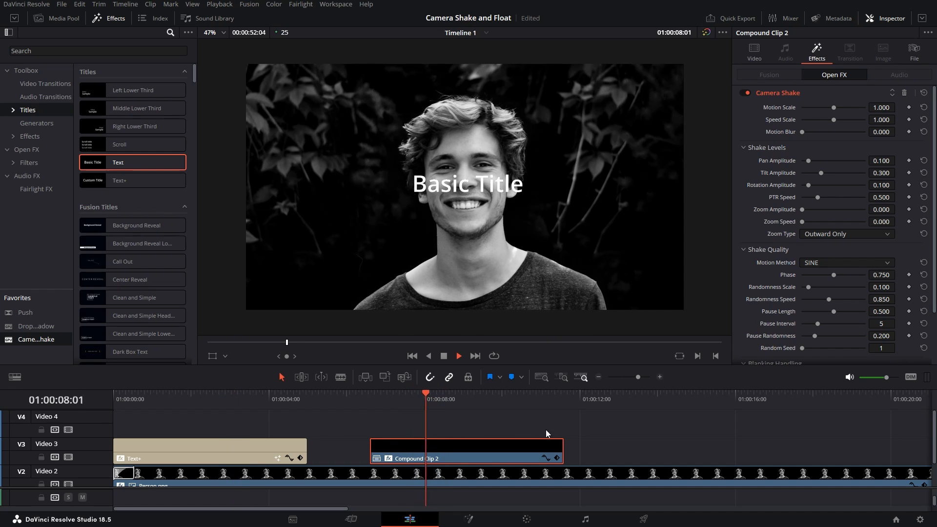
pyautogui.click(601, 402)
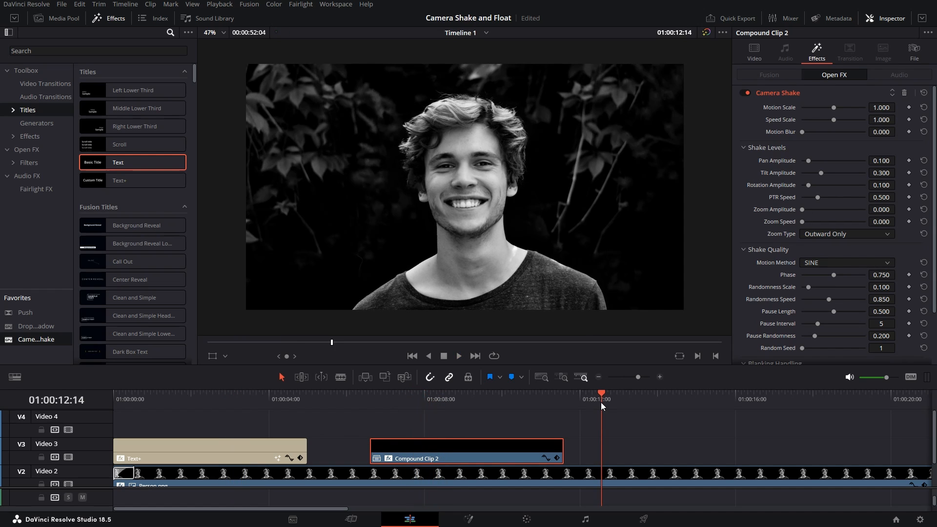
pyautogui.hotkey('ctrl', 's')
# Select the Person.png clip on Video 2 and play it full screen to examine the edges around the person.
pyautogui.click(465, 468)
pyautogui.click(453, 446)
pyautogui.click(588, 480)
pyautogui.scroll(-2, 588, 480)
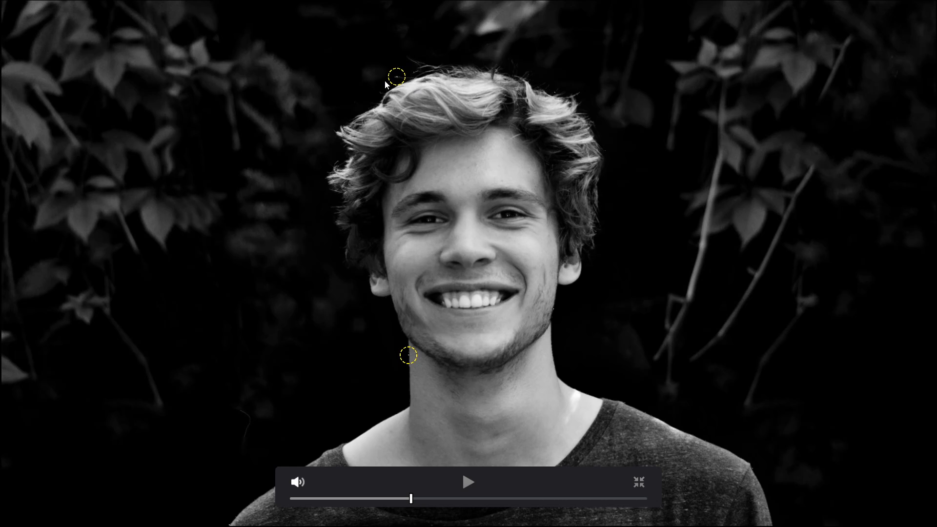
pyautogui.click(553, 309)
pyautogui.press('space')
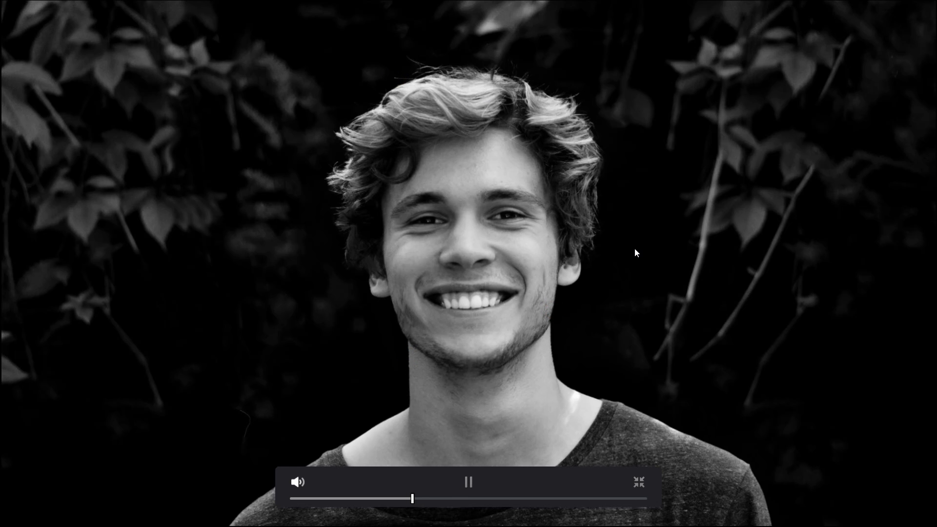
pyautogui.press('space')
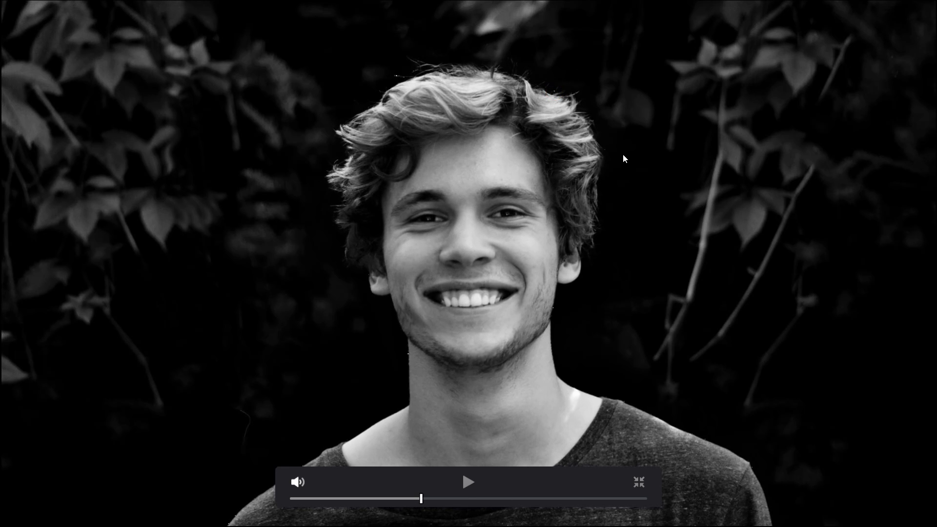
pyautogui.press('Escape')
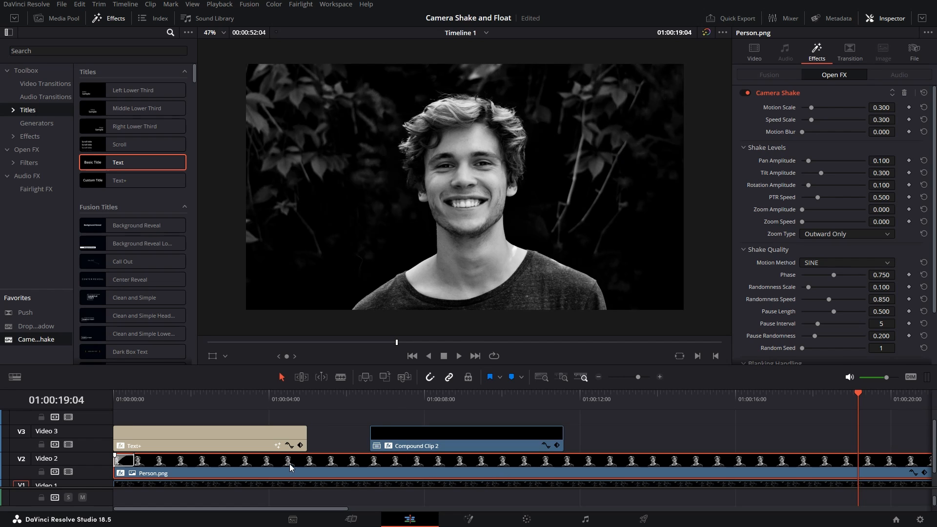
# Select the Text+ title on Video 3 and inspect the frame at 01:00:19:04 full screen.
pyautogui.click(214, 430)
pyautogui.hotkey('ctrl', 'f')
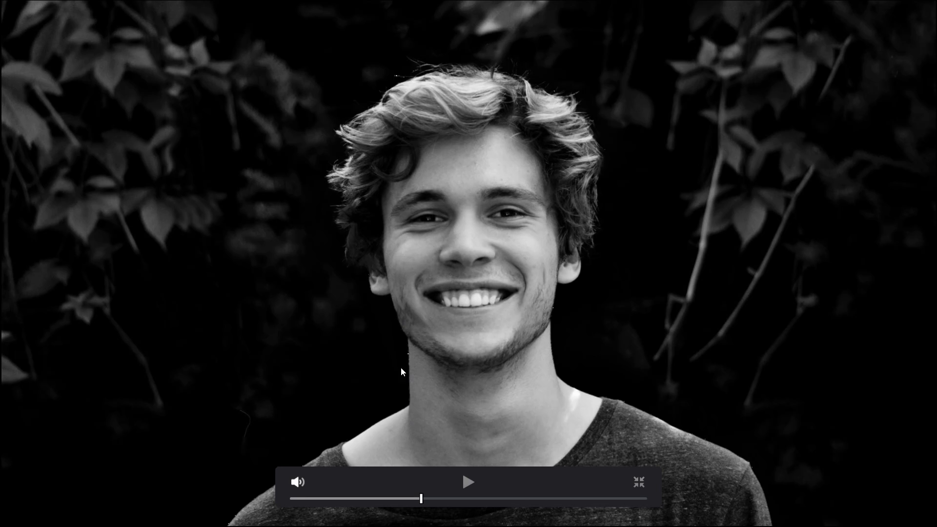
pyautogui.press('Escape')
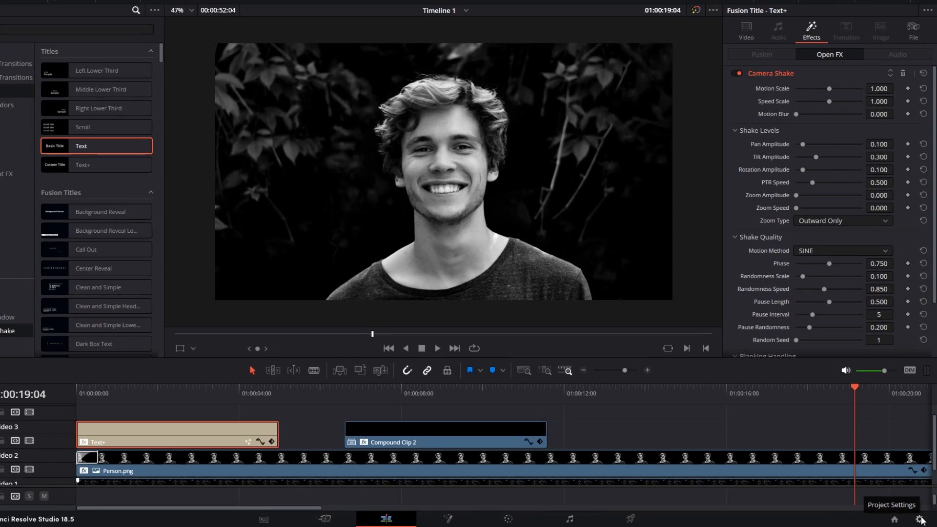
# Set the project's image scaling resize filter to Bilinear and save the project settings.
pyautogui.click(920, 519)
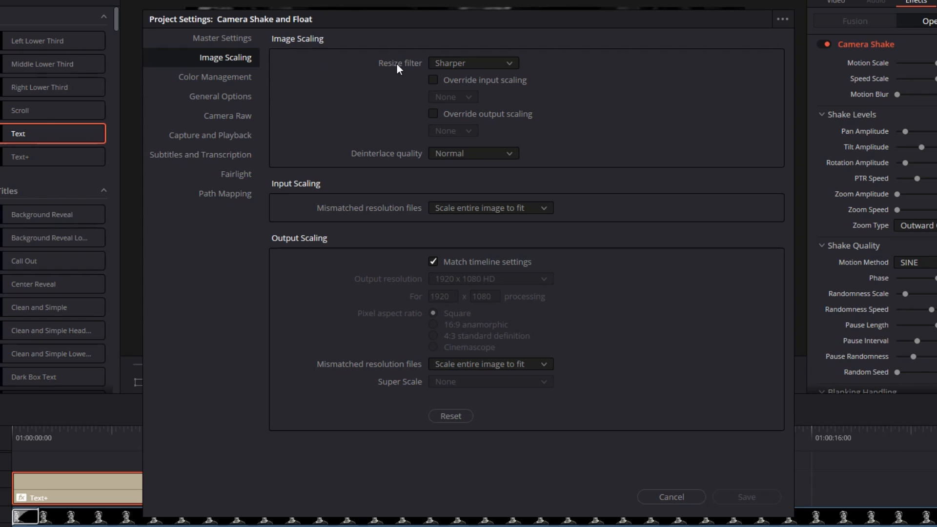
pyautogui.click(457, 62)
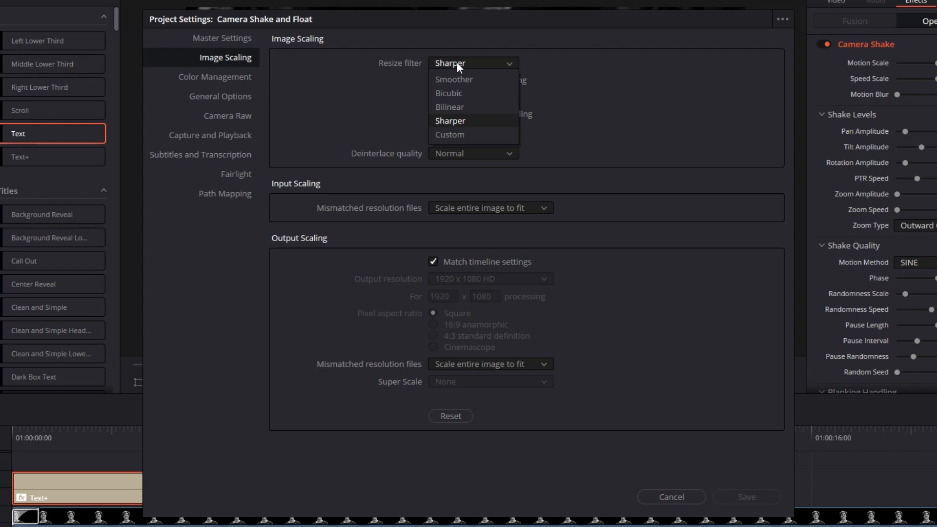
pyautogui.click(471, 104)
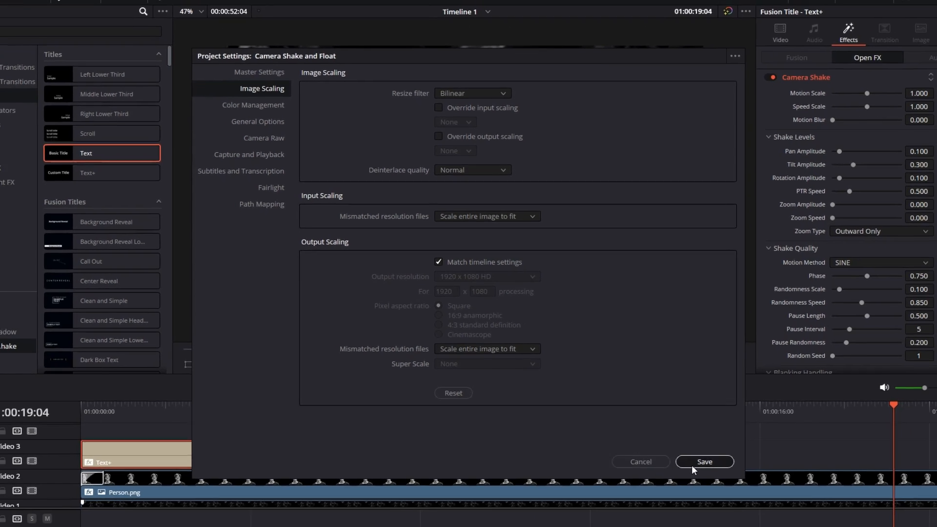
pyautogui.click(692, 461)
# Replay the timeline full screen to examine the person's edges, and review the project's image scaling settings without changing them.
pyautogui.click(593, 406)
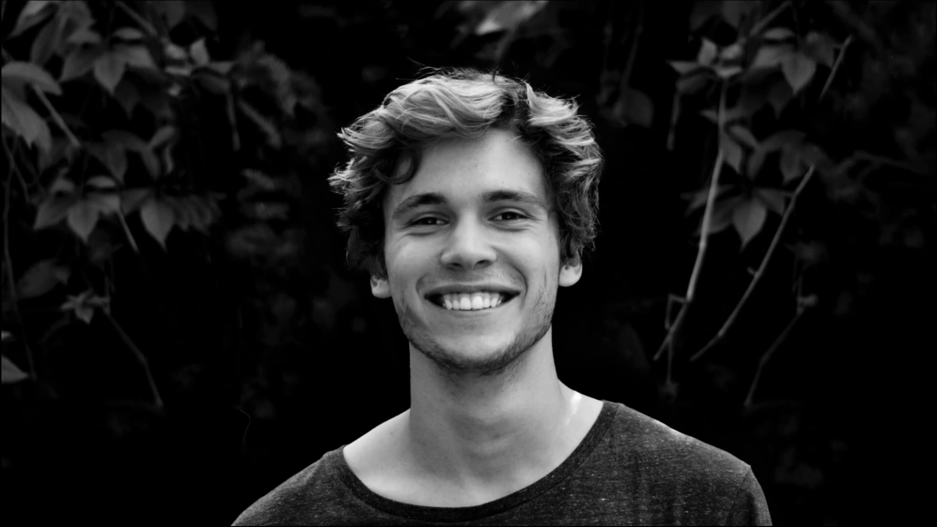
pyautogui.click(462, 420)
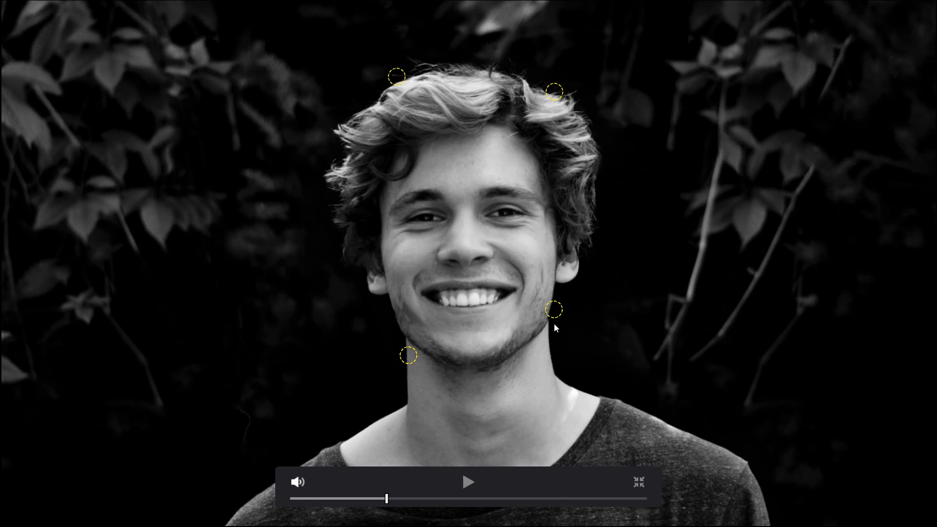
pyautogui.press('Escape')
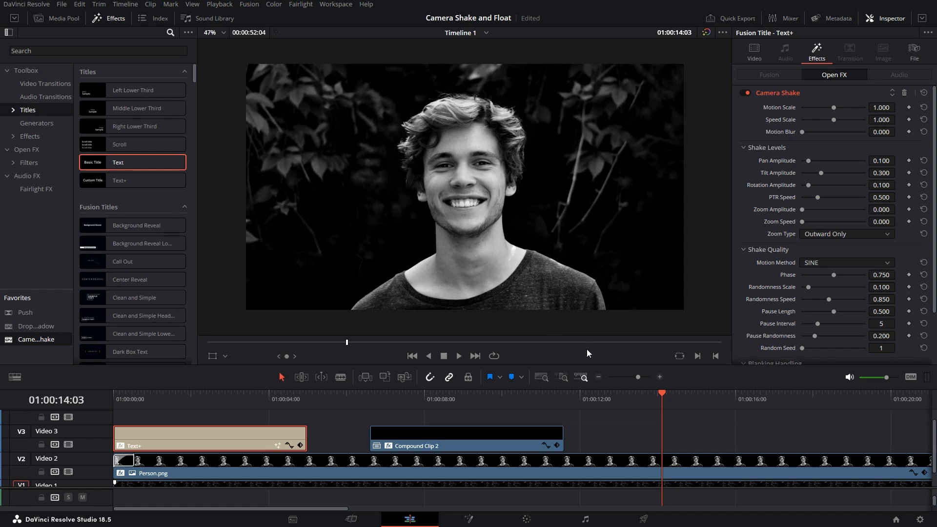
pyautogui.click(919, 519)
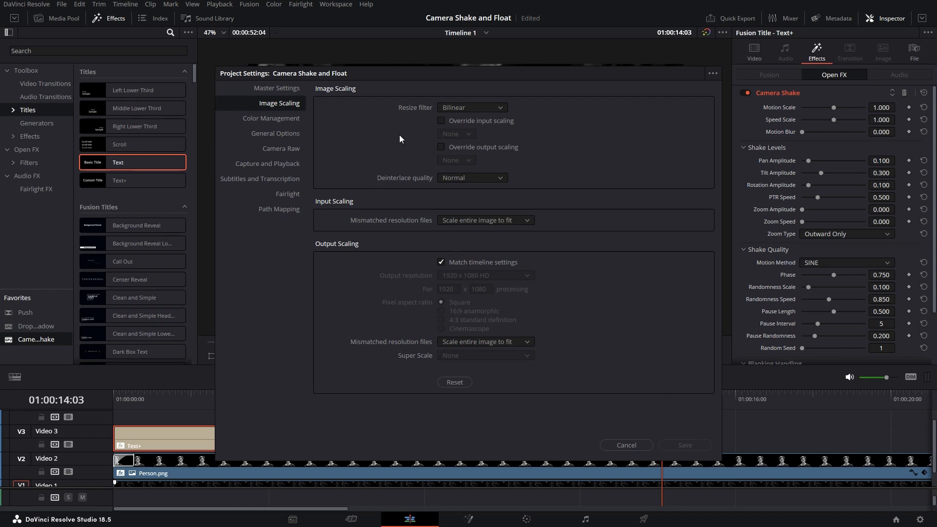
pyautogui.click(628, 444)
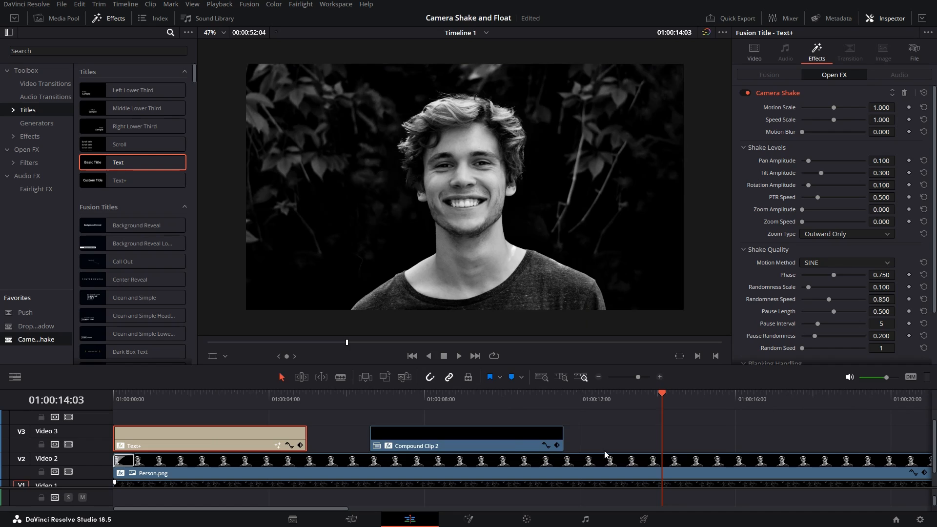